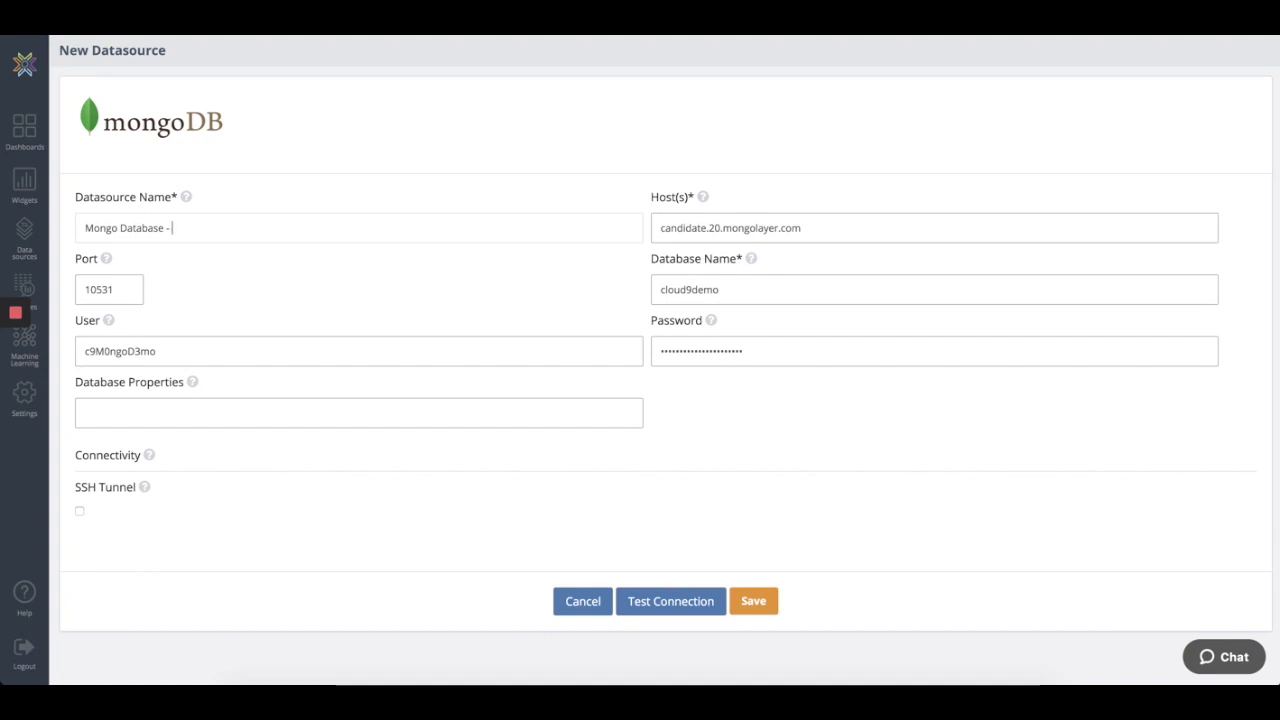
- Complete the datasource name as "Mongo Database - test", test the MongoDB connection, and save the datasource
text(test)
click(663, 601)
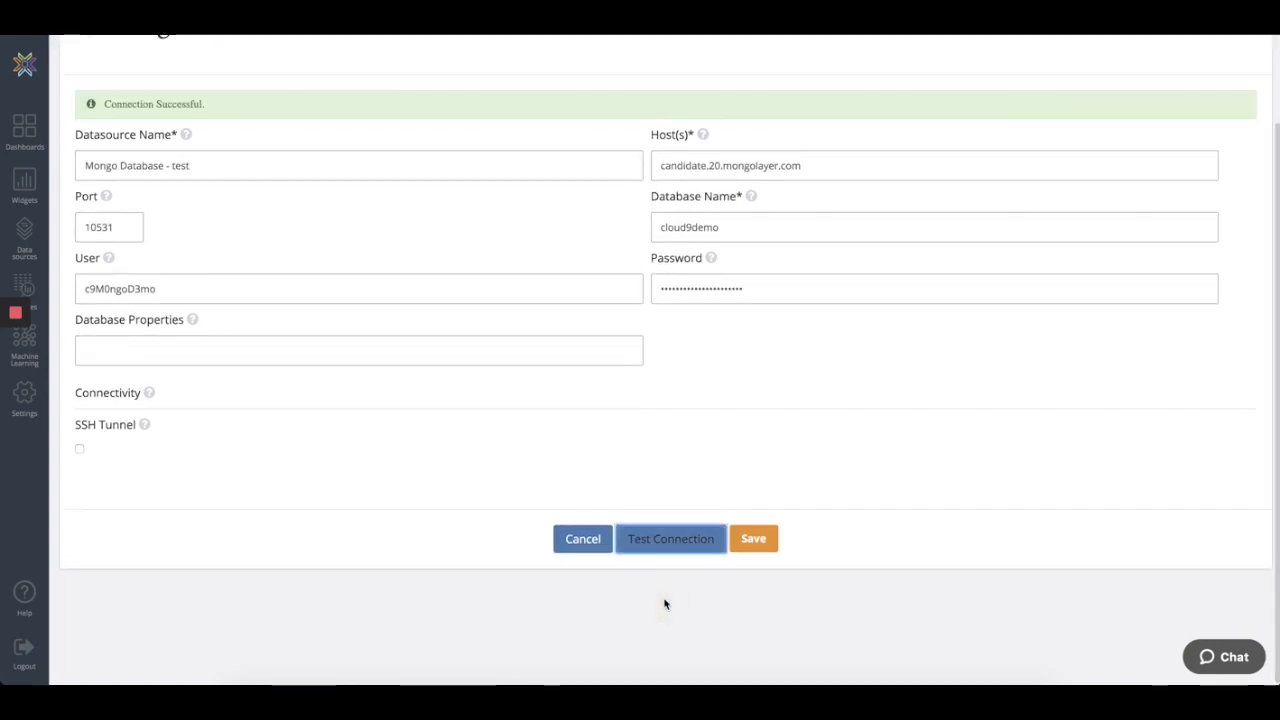
click(766, 547)
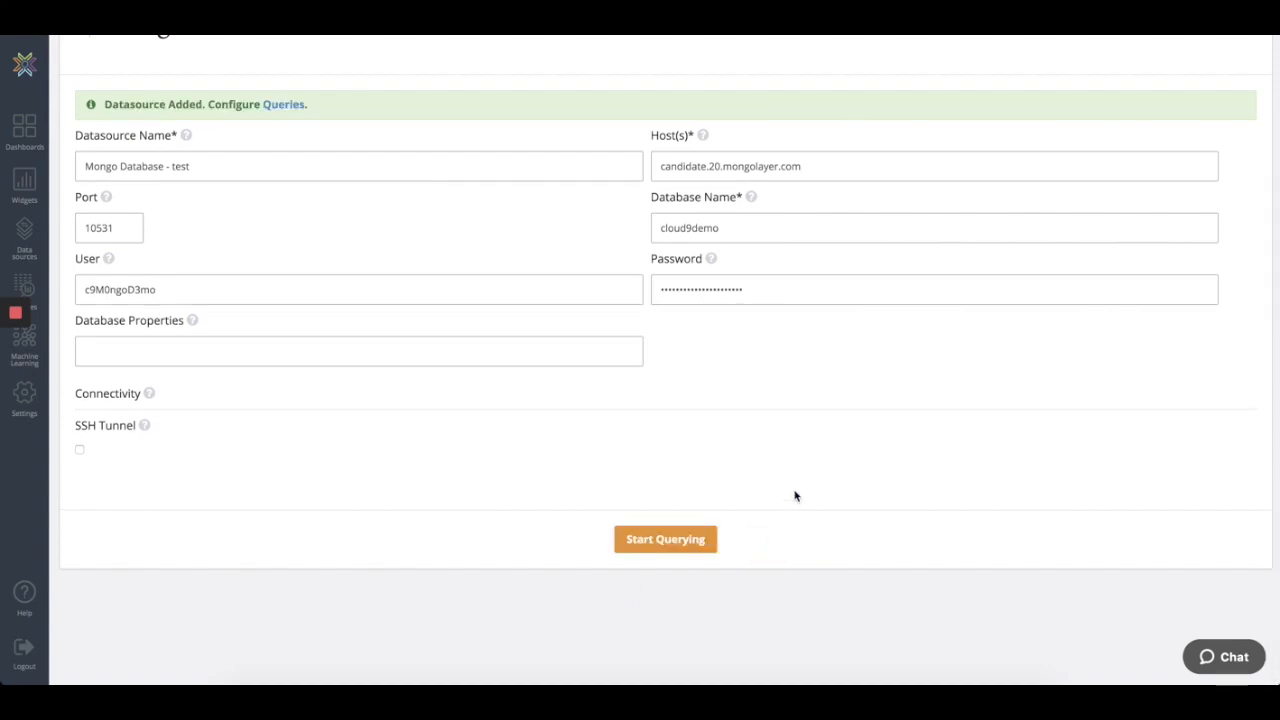
- Start a new query on the saved Mongo datasource and choose the sendingActivity collection
click(691, 538)
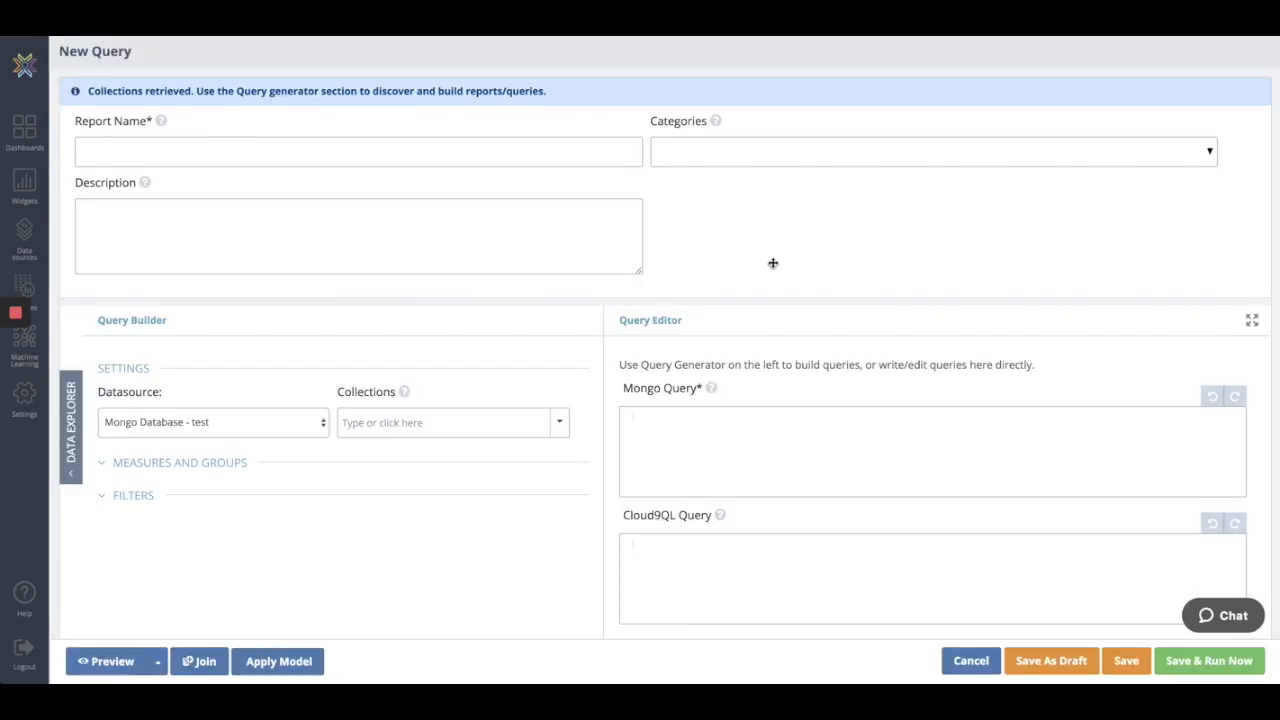
click(561, 424)
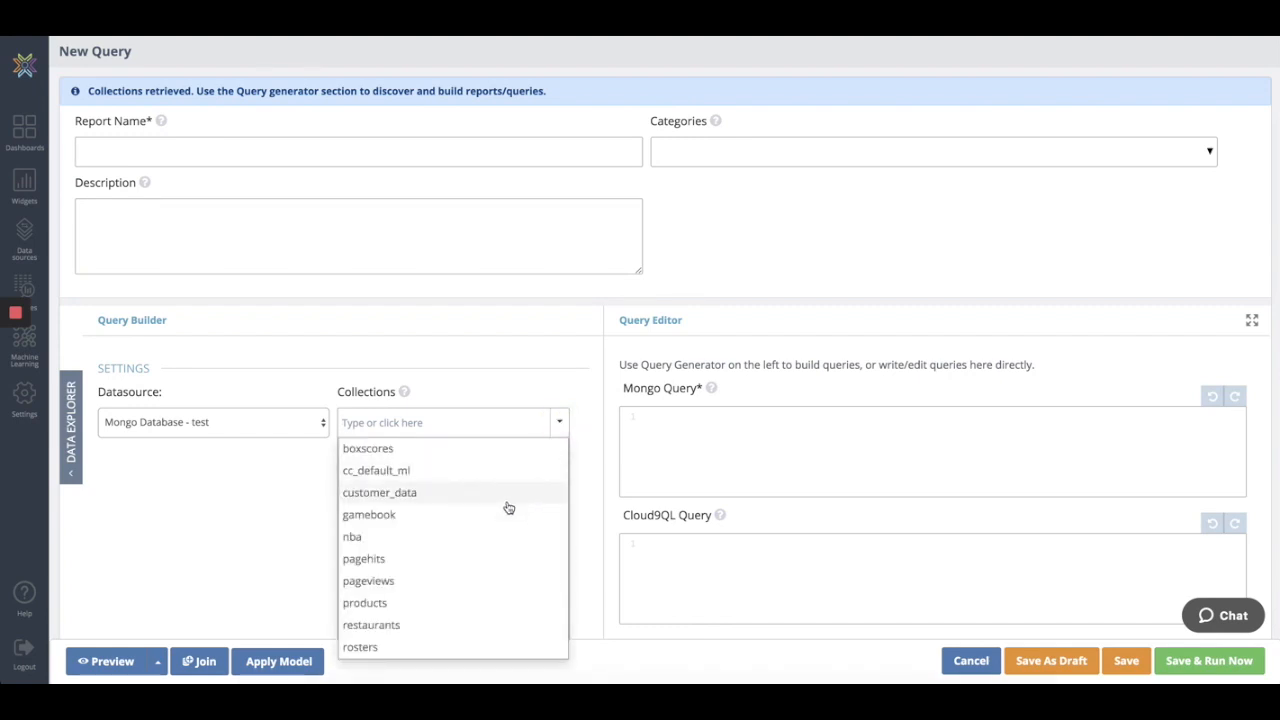
scroll(508, 508, down, 3)
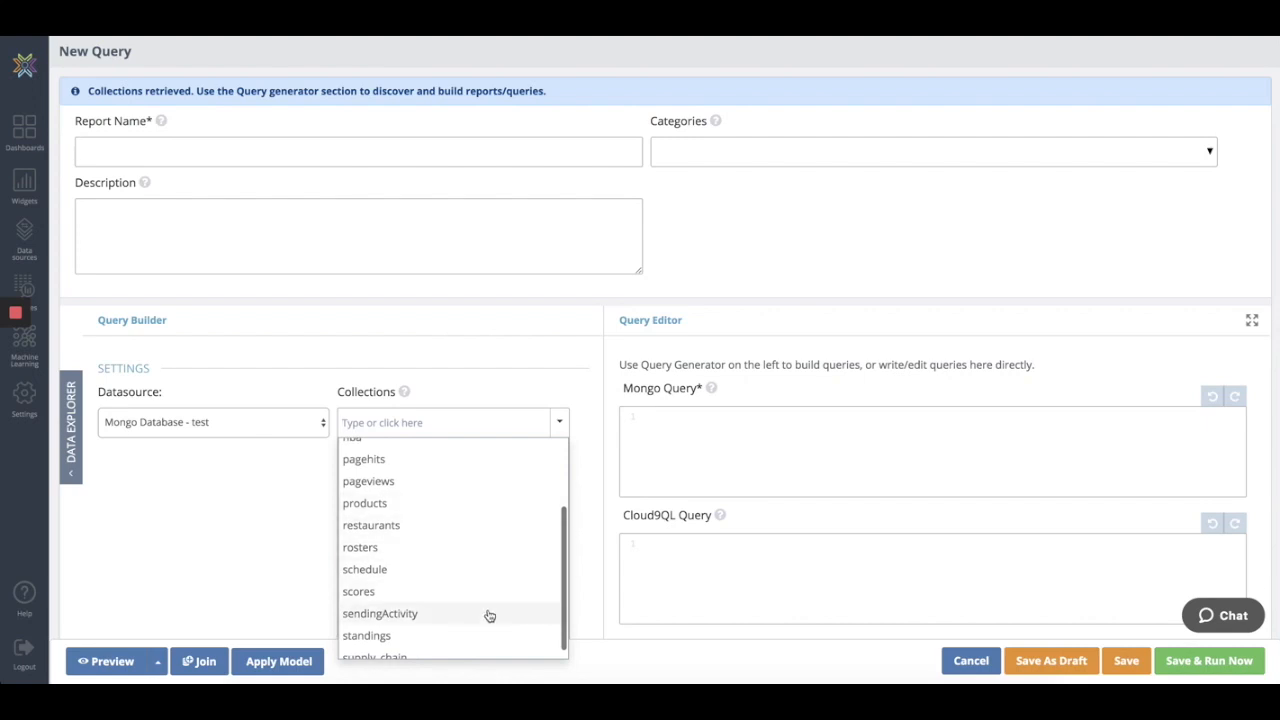
click(489, 614)
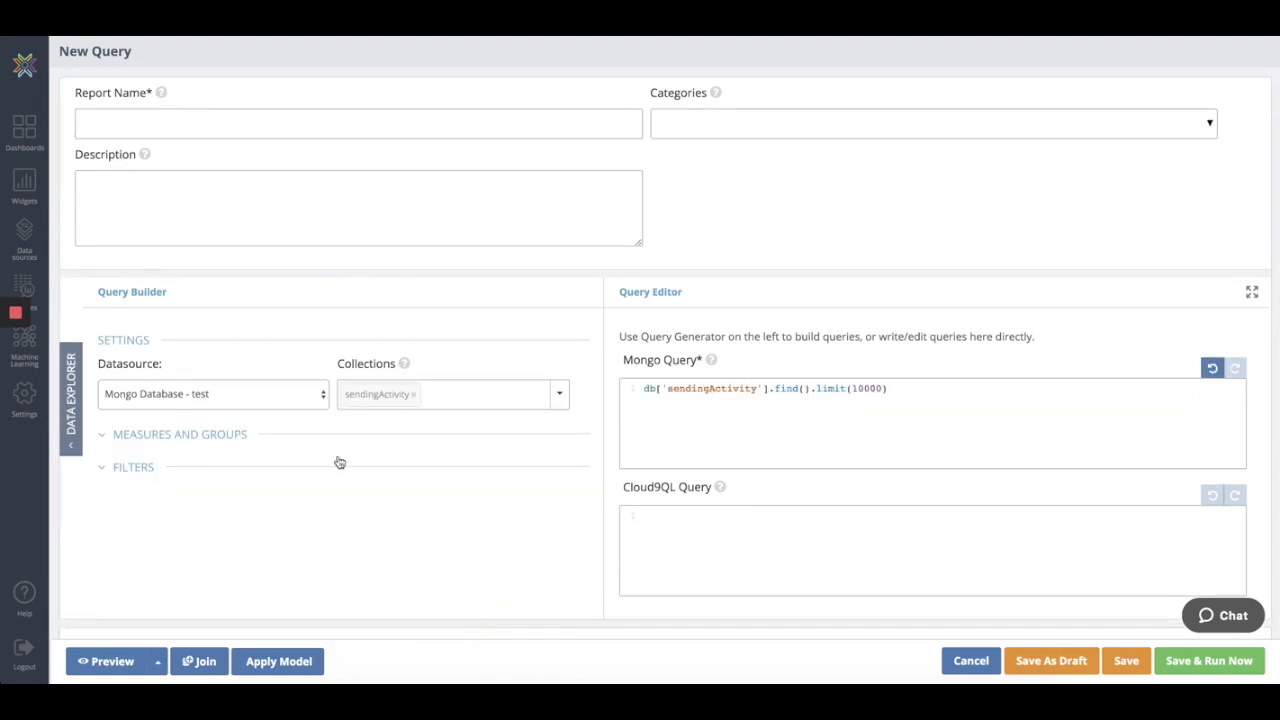
- Show the Data Explorer and expand the sendingActivity collection to view its fields
click(72, 416)
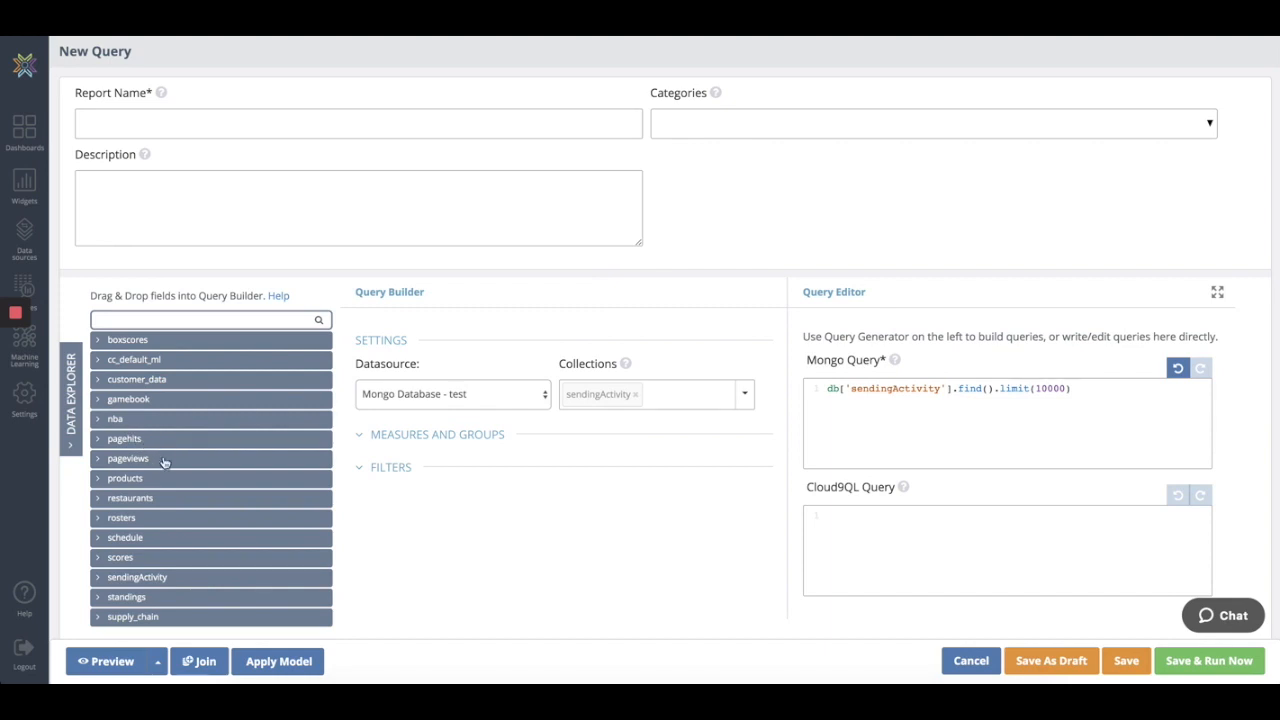
scroll(165, 462, down, 1)
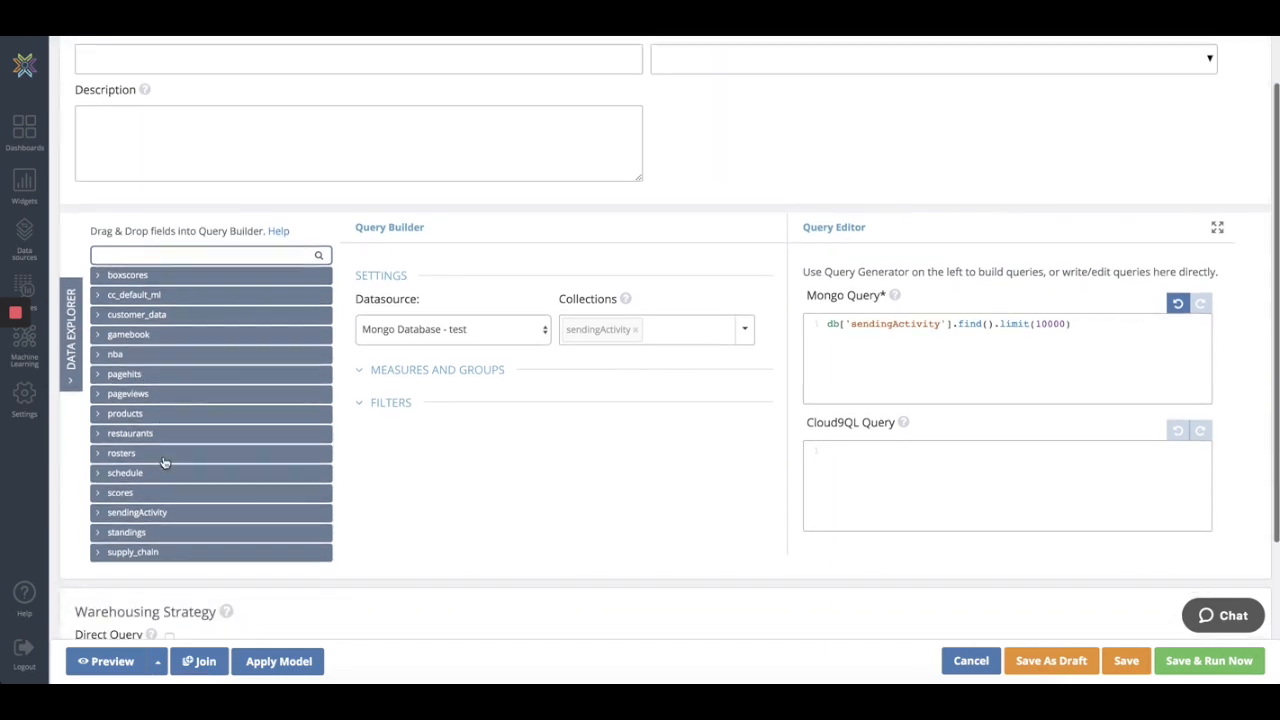
click(98, 515)
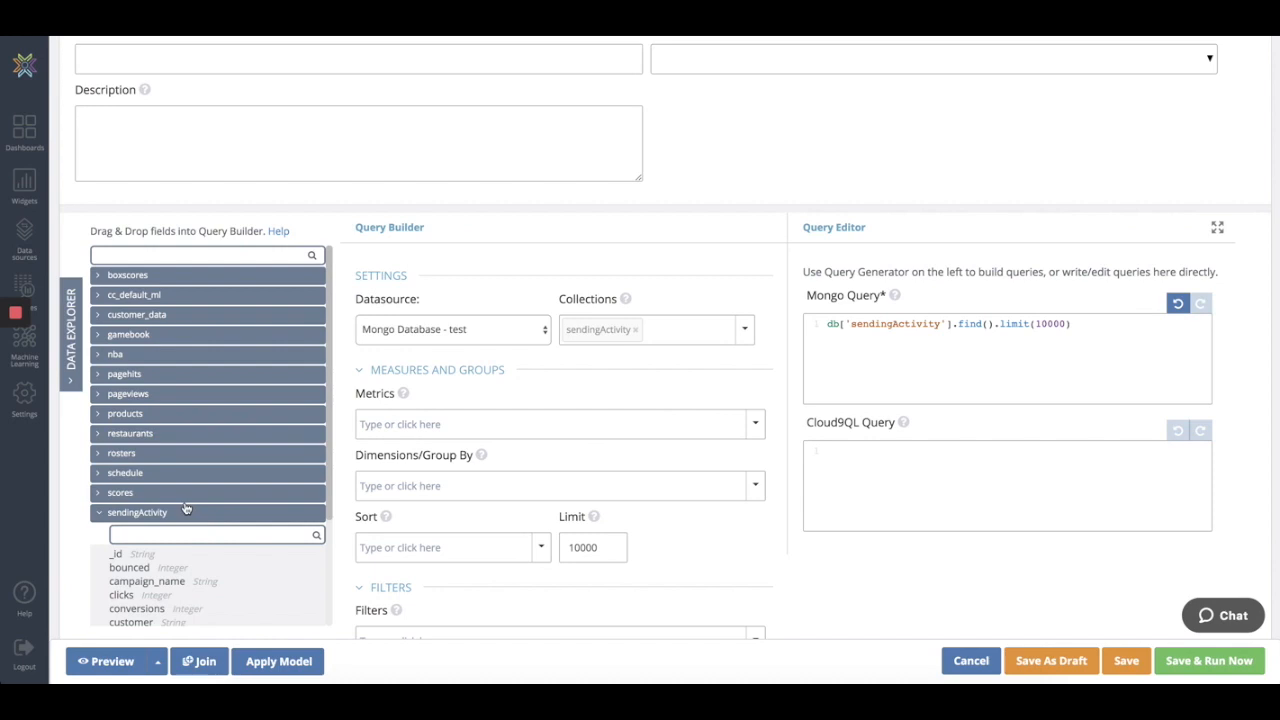
- Add customer, date, message_type and delivered as metrics of the Mongo query and preview its data
click(757, 427)
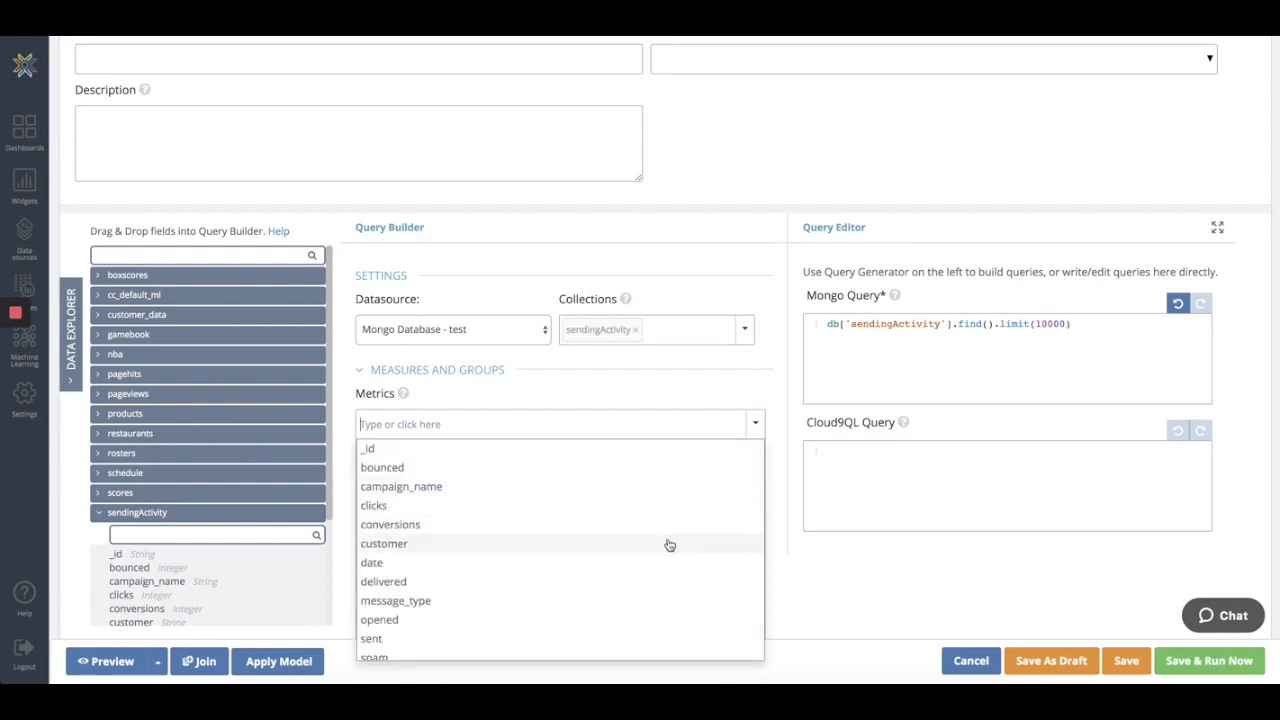
click(669, 543)
click(756, 431)
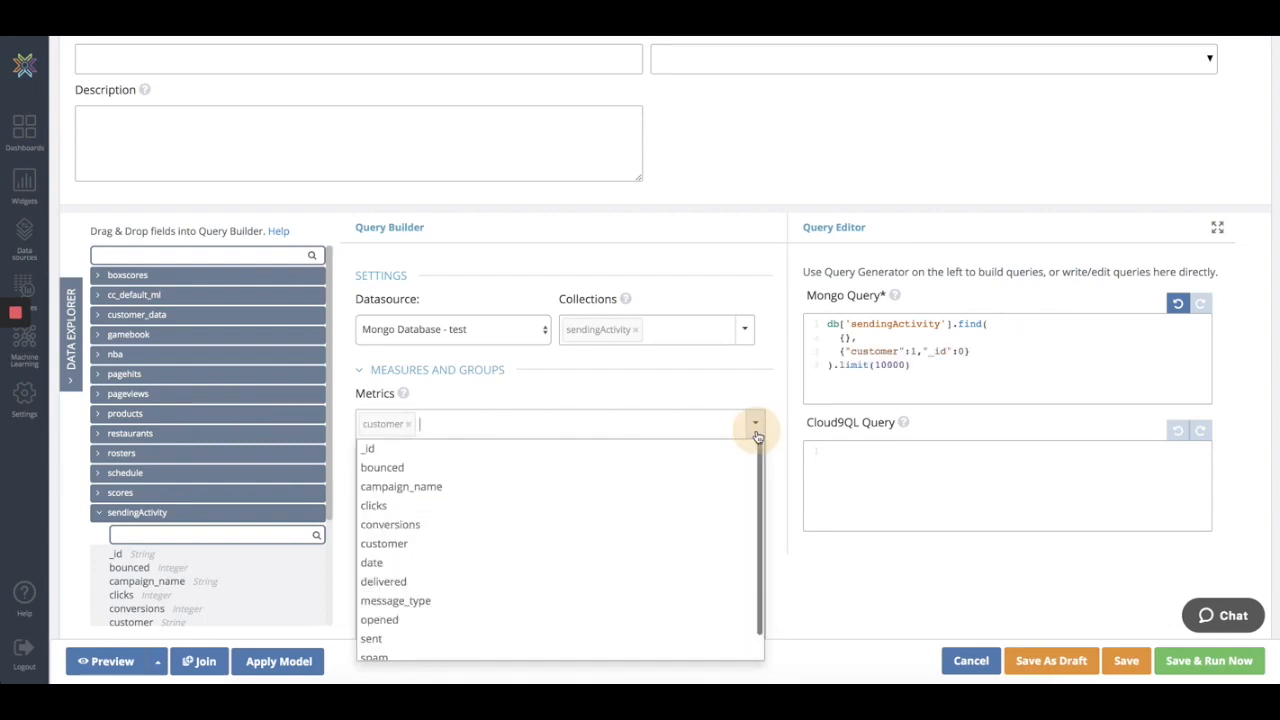
click(641, 560)
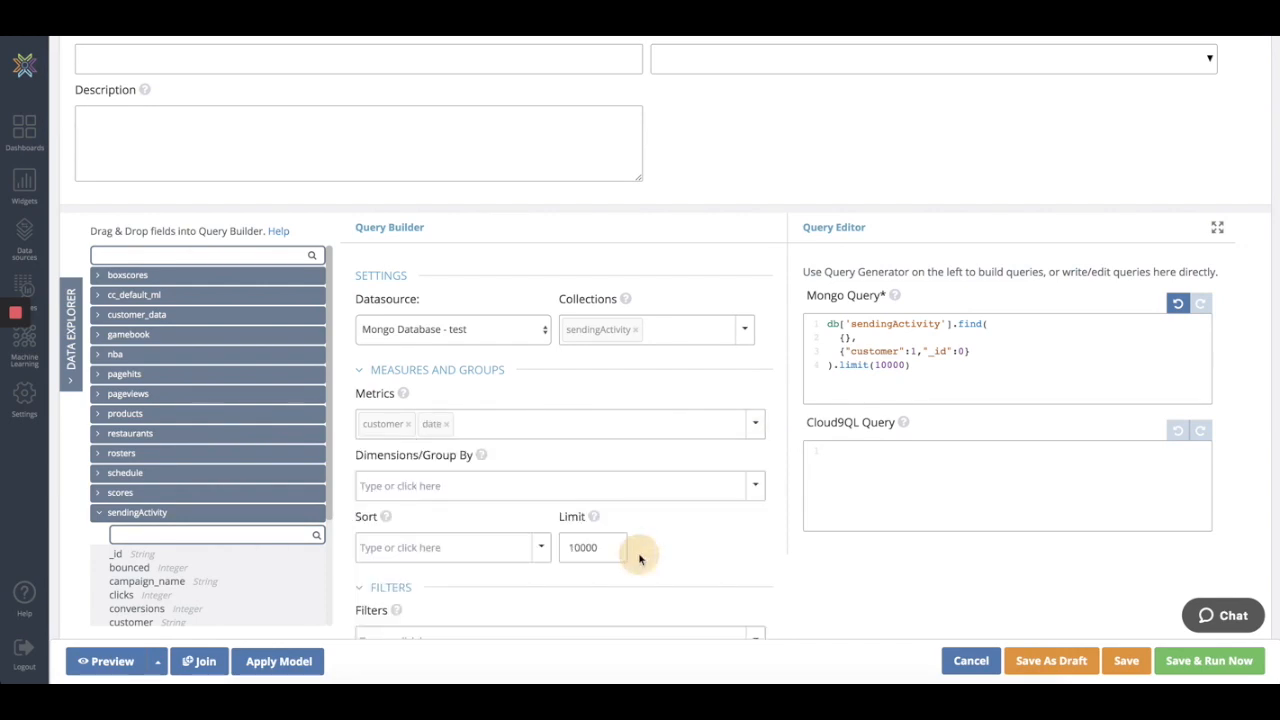
click(759, 432)
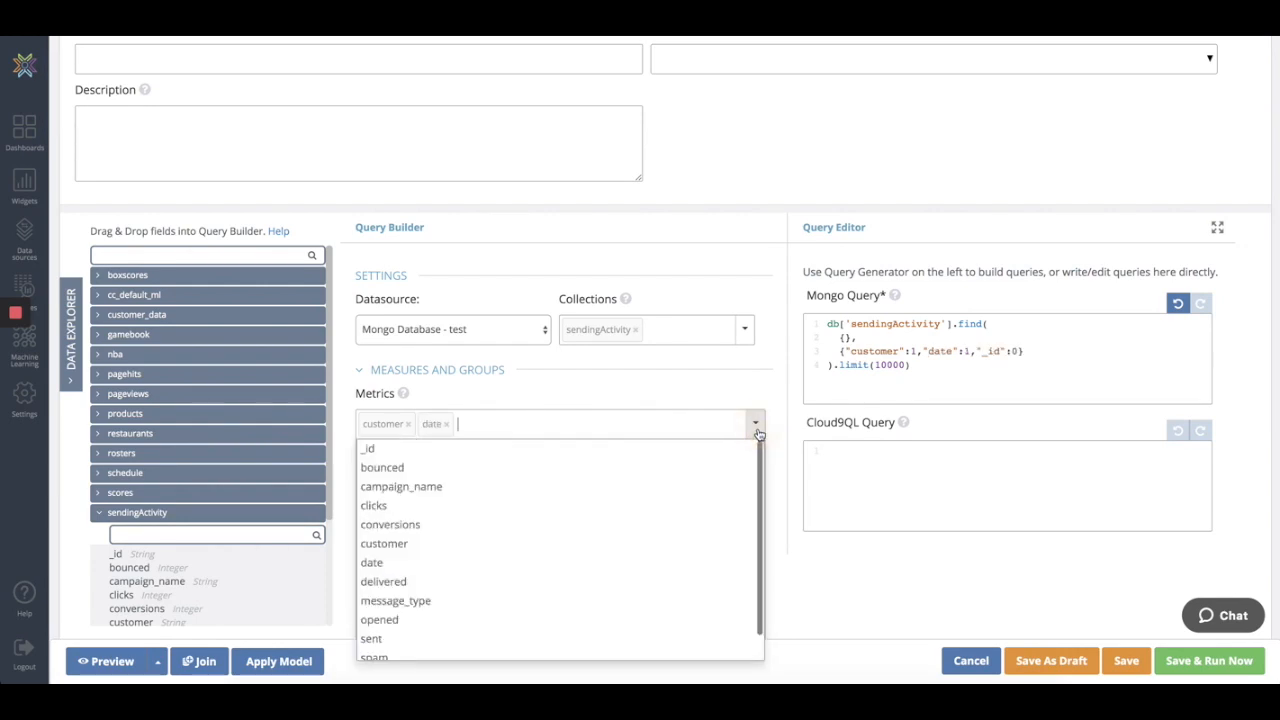
click(547, 603)
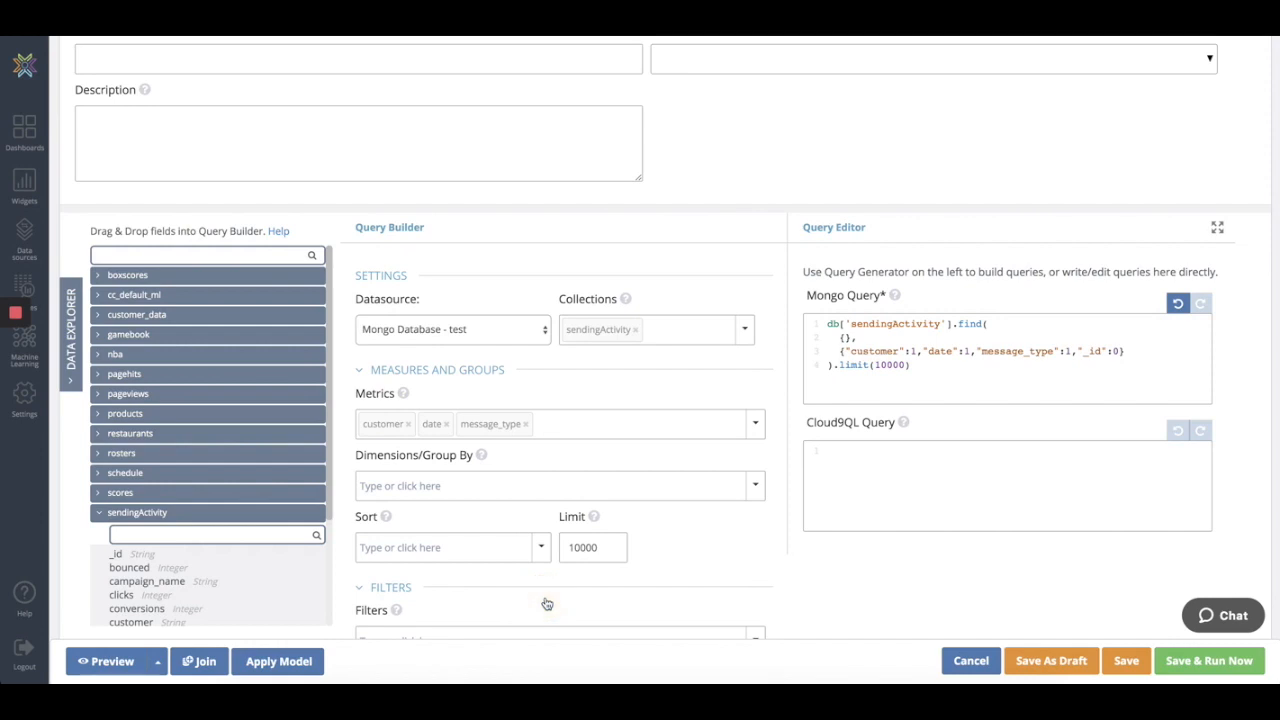
click(757, 427)
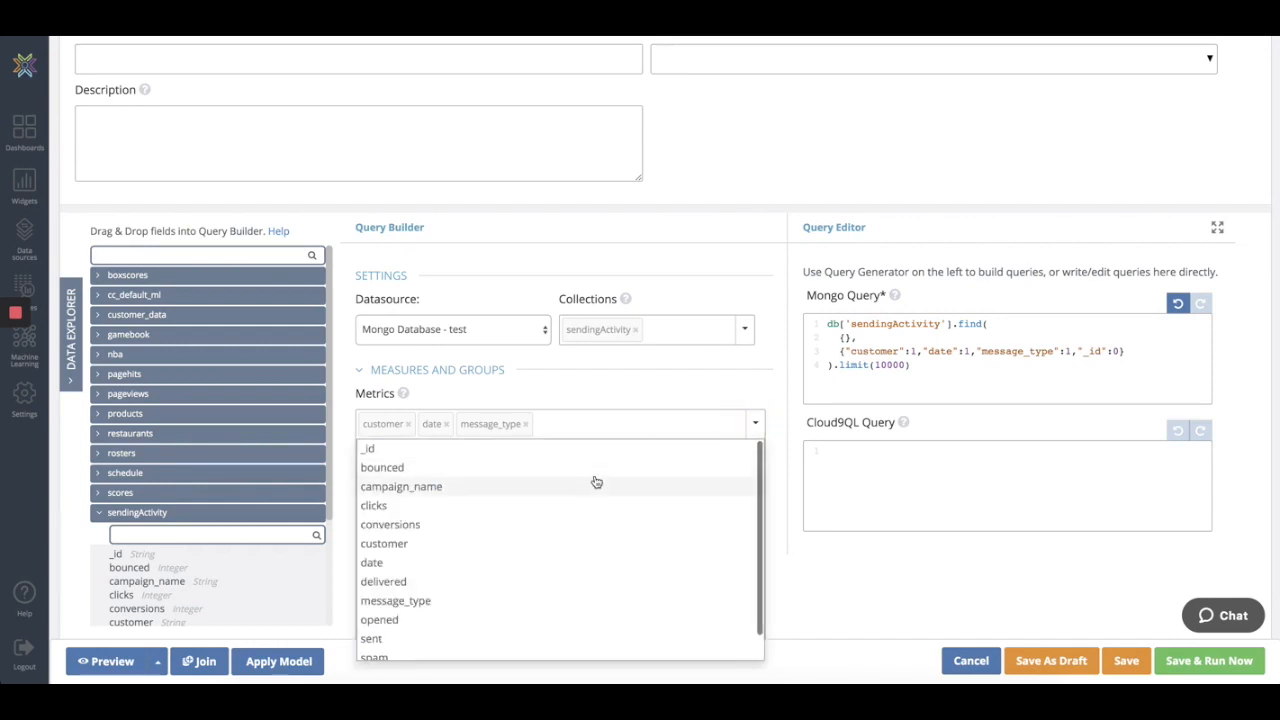
click(556, 583)
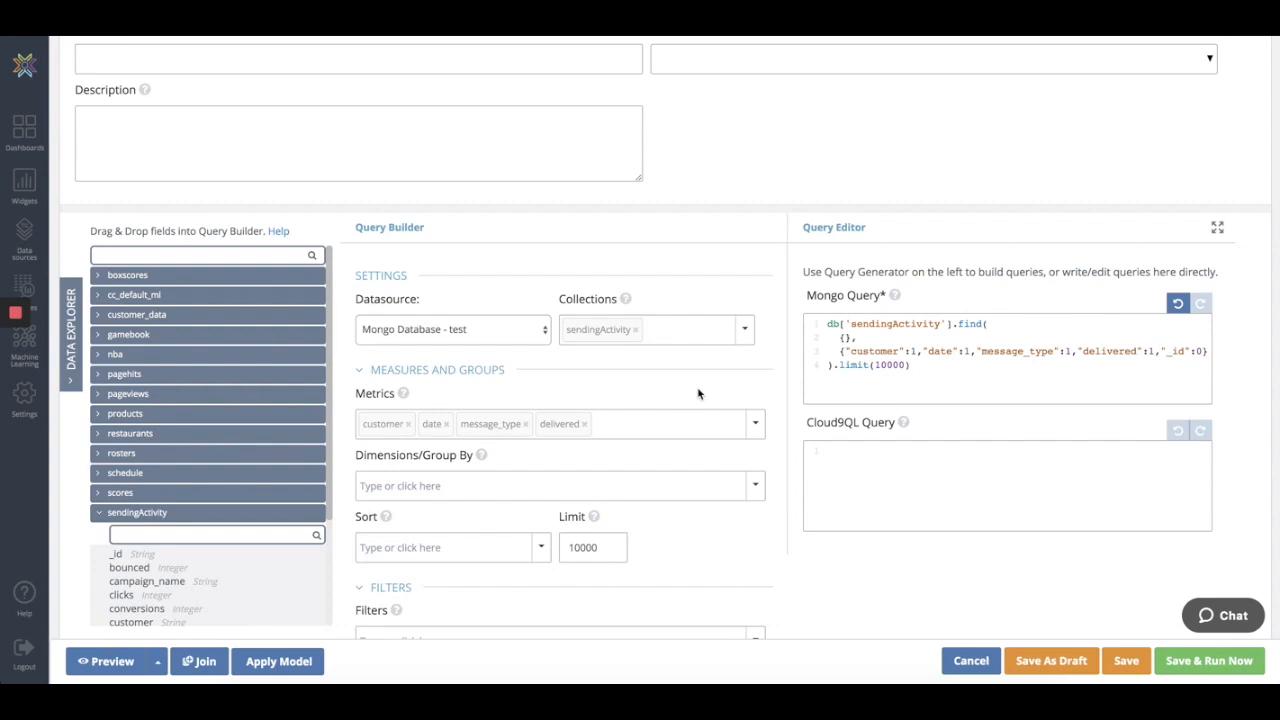
click(95, 667)
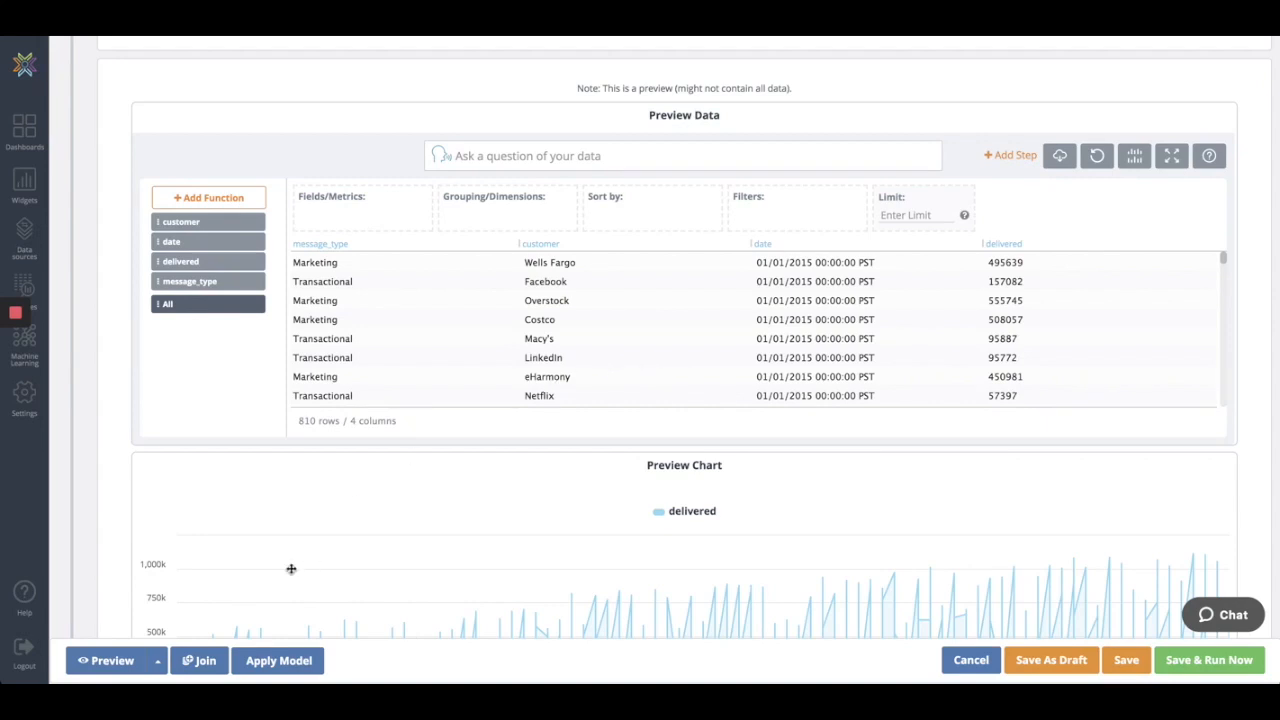
- Add a join to the query using the "MySQL Database - demo" datasource and its customer table
click(203, 658)
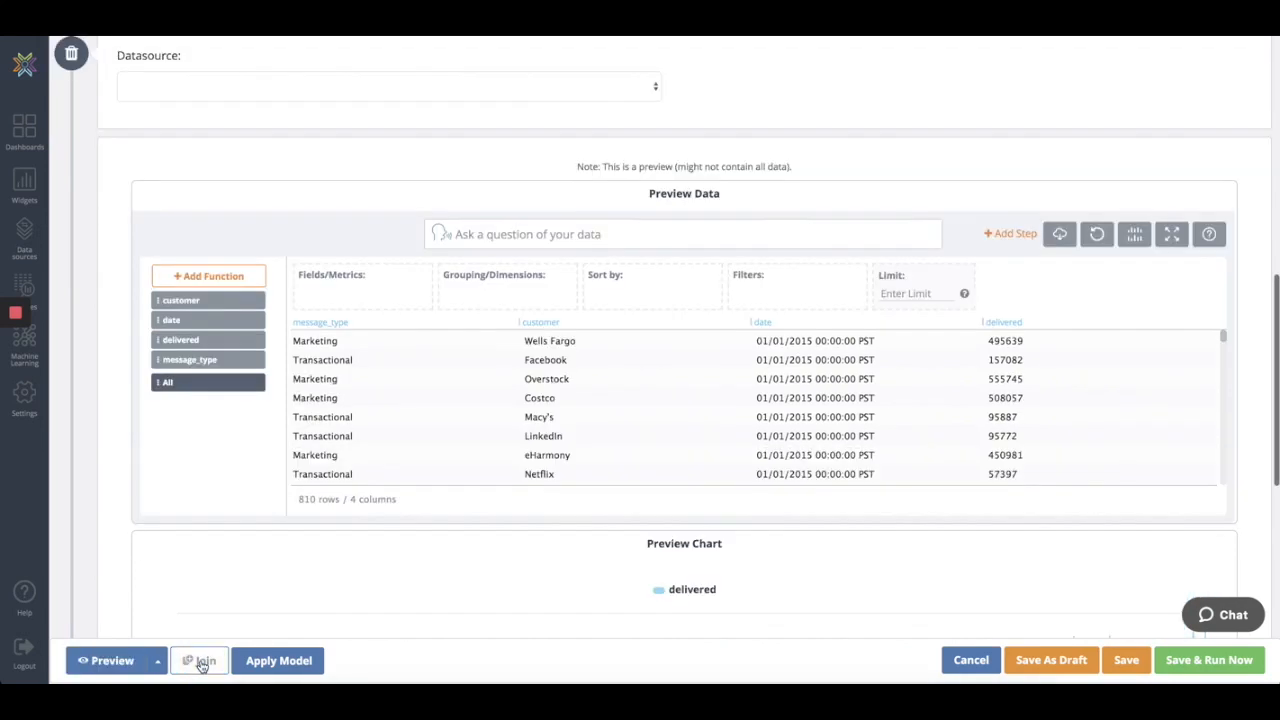
click(617, 89)
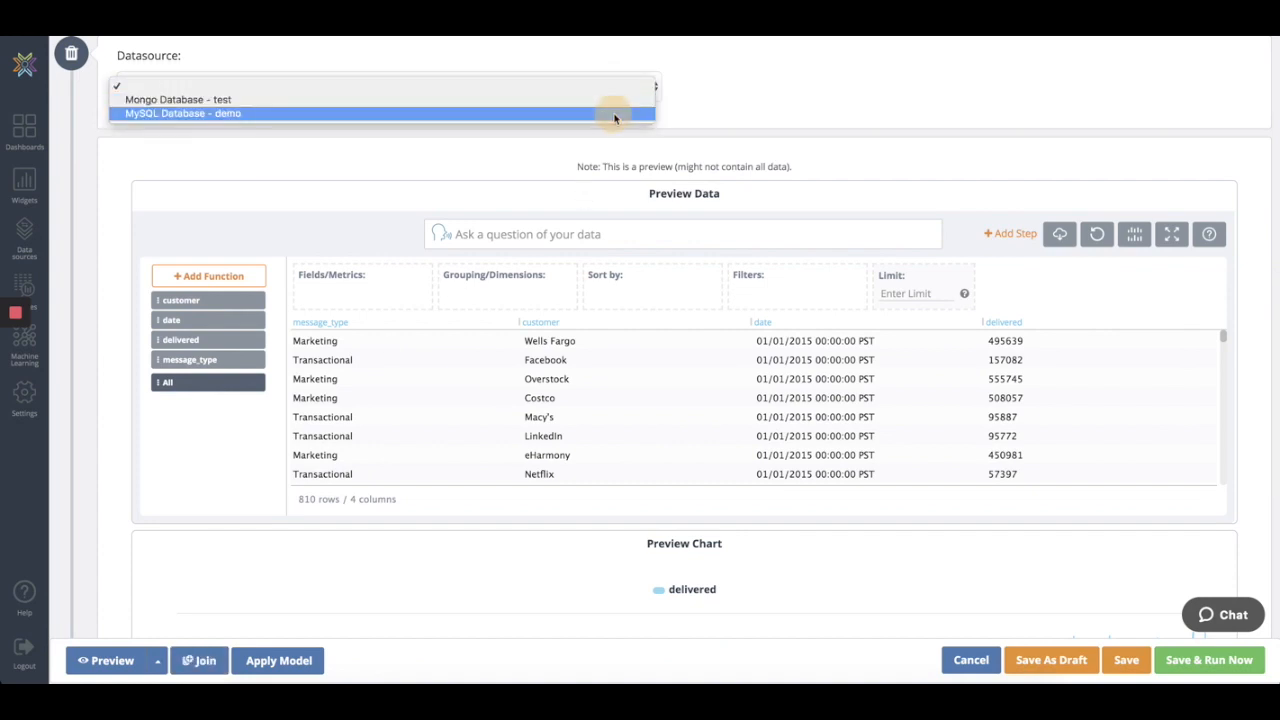
click(614, 115)
click(578, 292)
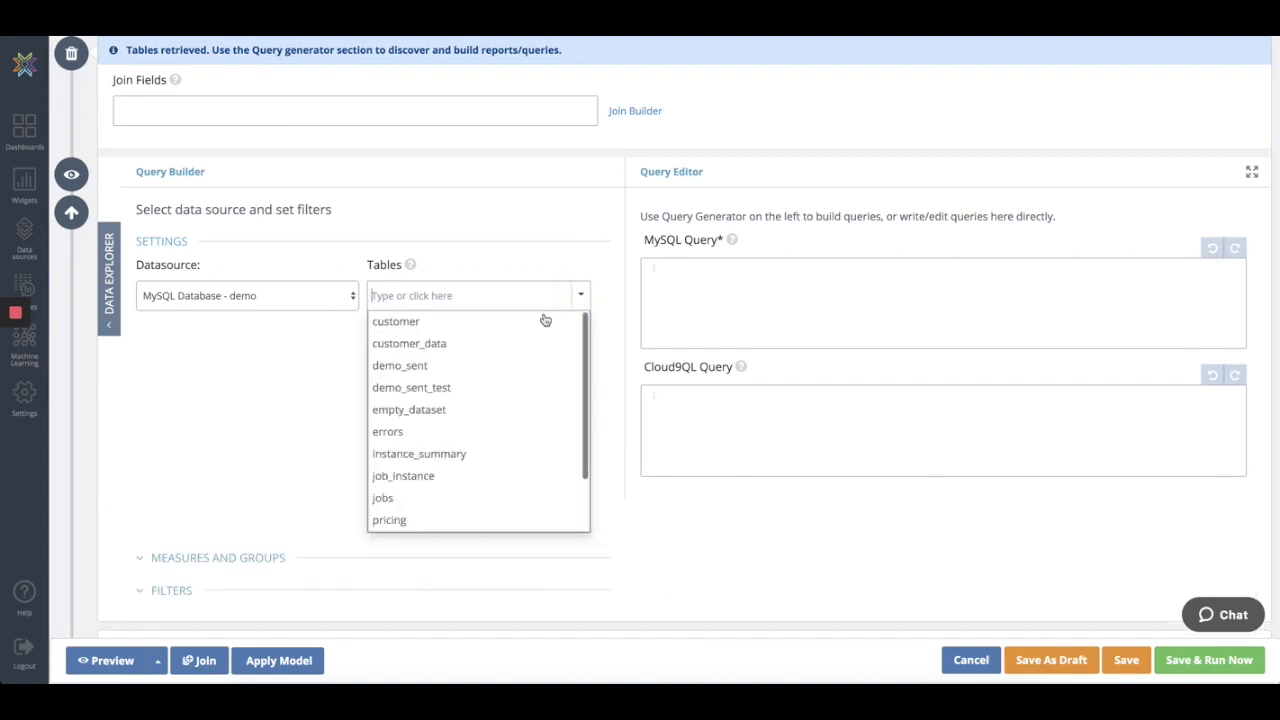
click(537, 331)
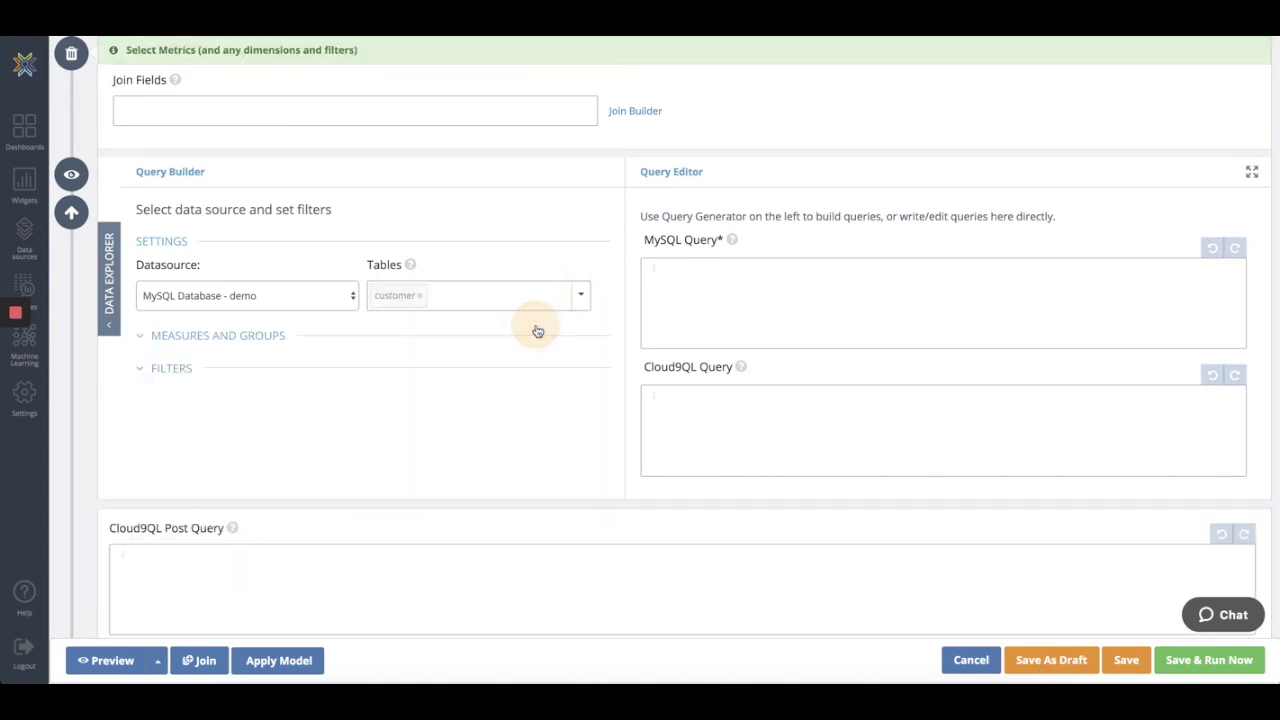
- Add customer, street and state as metrics of the MySQL query
click(276, 313)
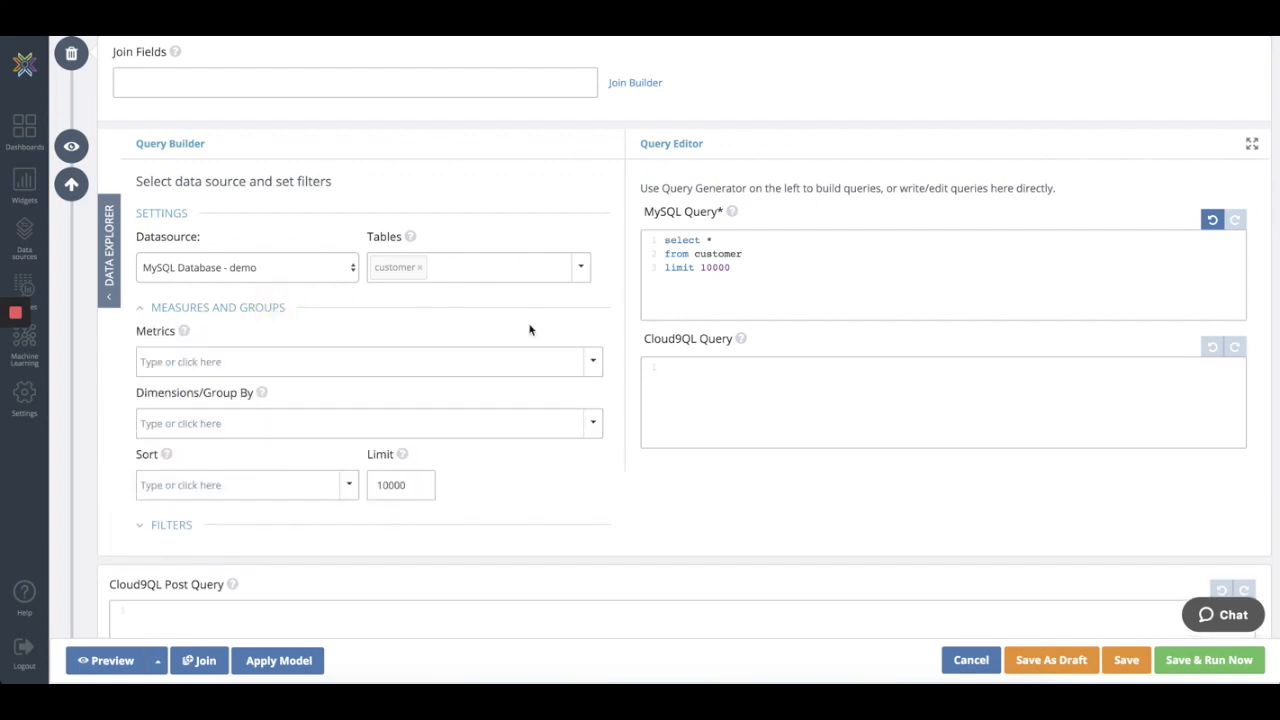
click(594, 362)
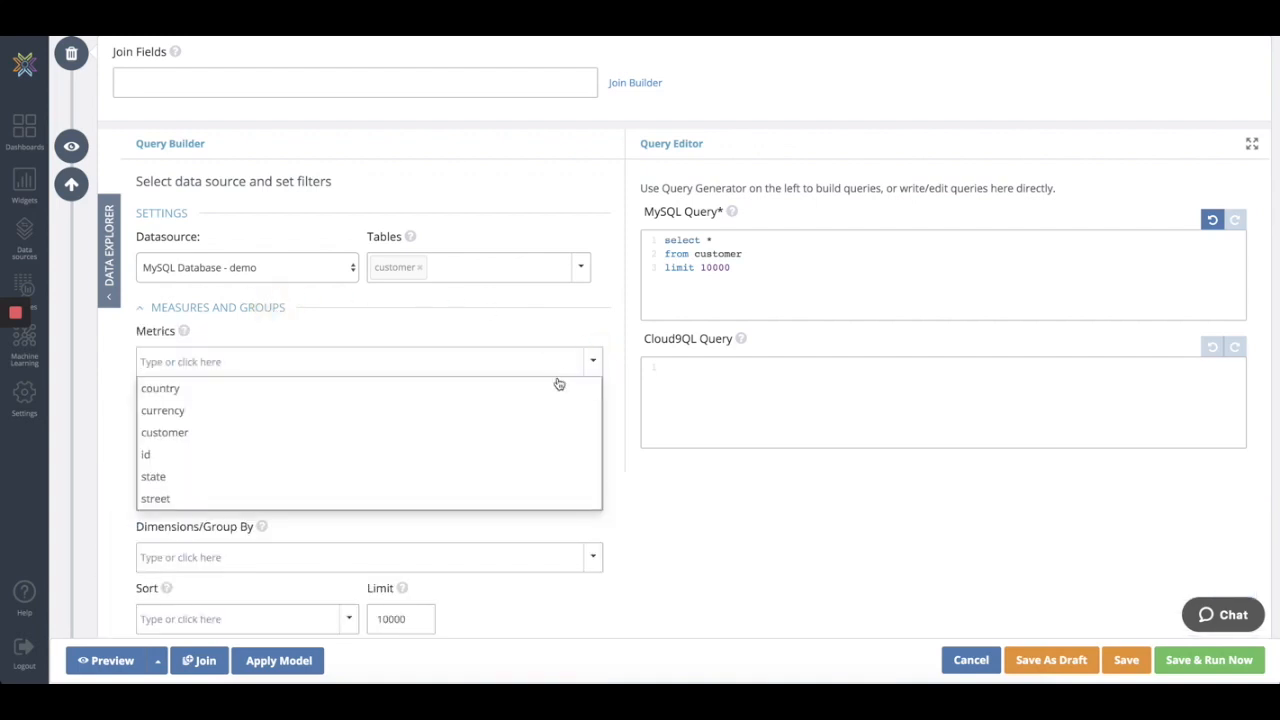
click(537, 432)
click(594, 364)
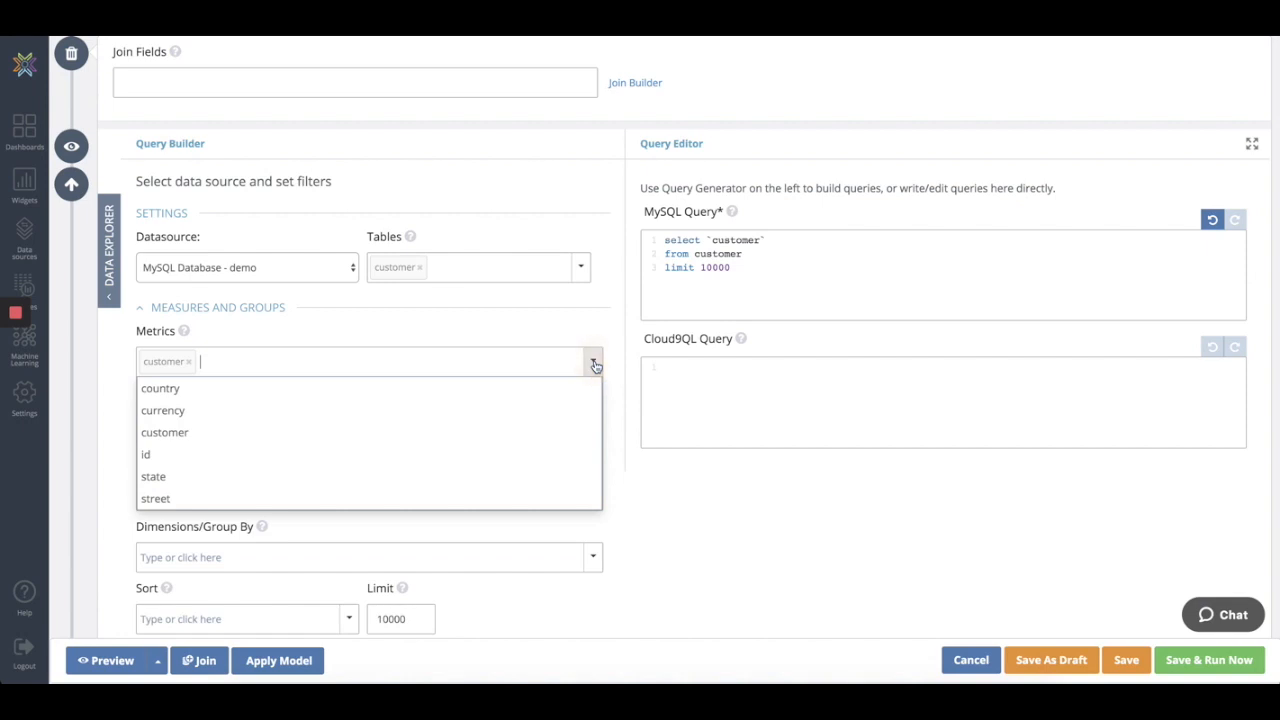
click(486, 494)
click(592, 366)
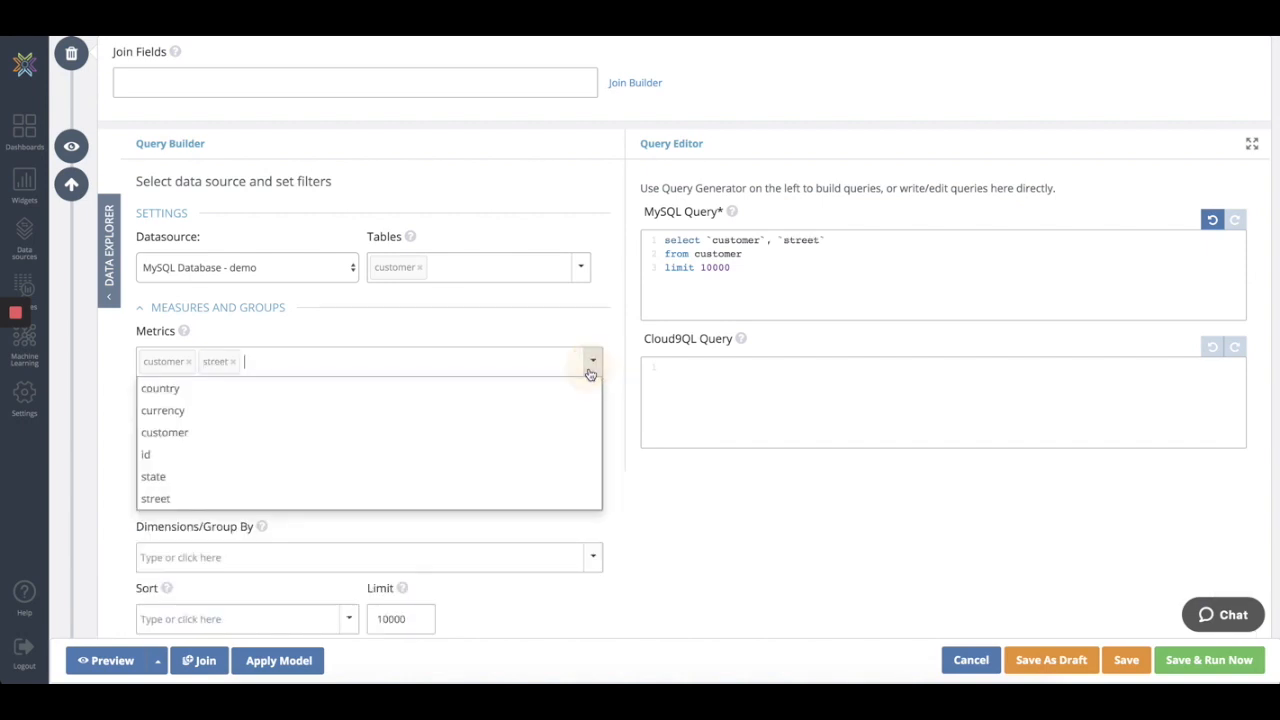
click(535, 475)
- Define and save an INNER JOIN between the two queries, matching customer on the left with customer on the right
scroll(798, 335, up, 10)
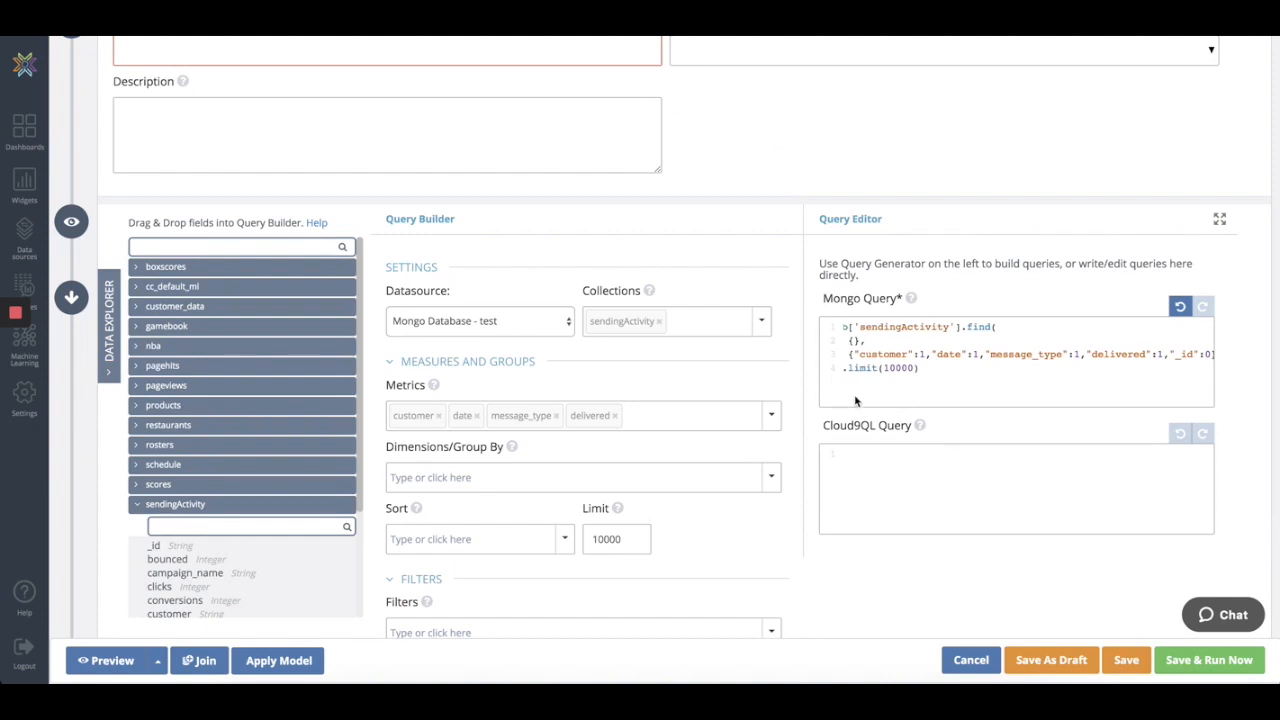
scroll(855, 400, down, 10)
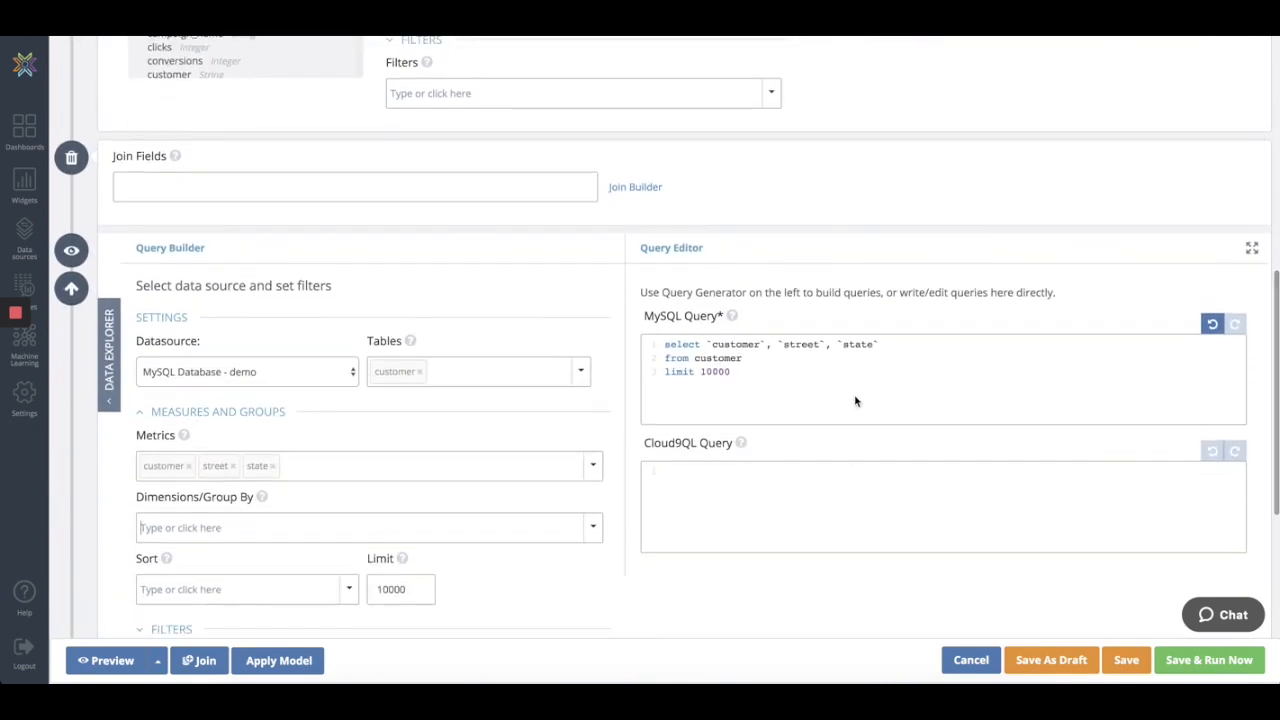
scroll(855, 400, down, 1)
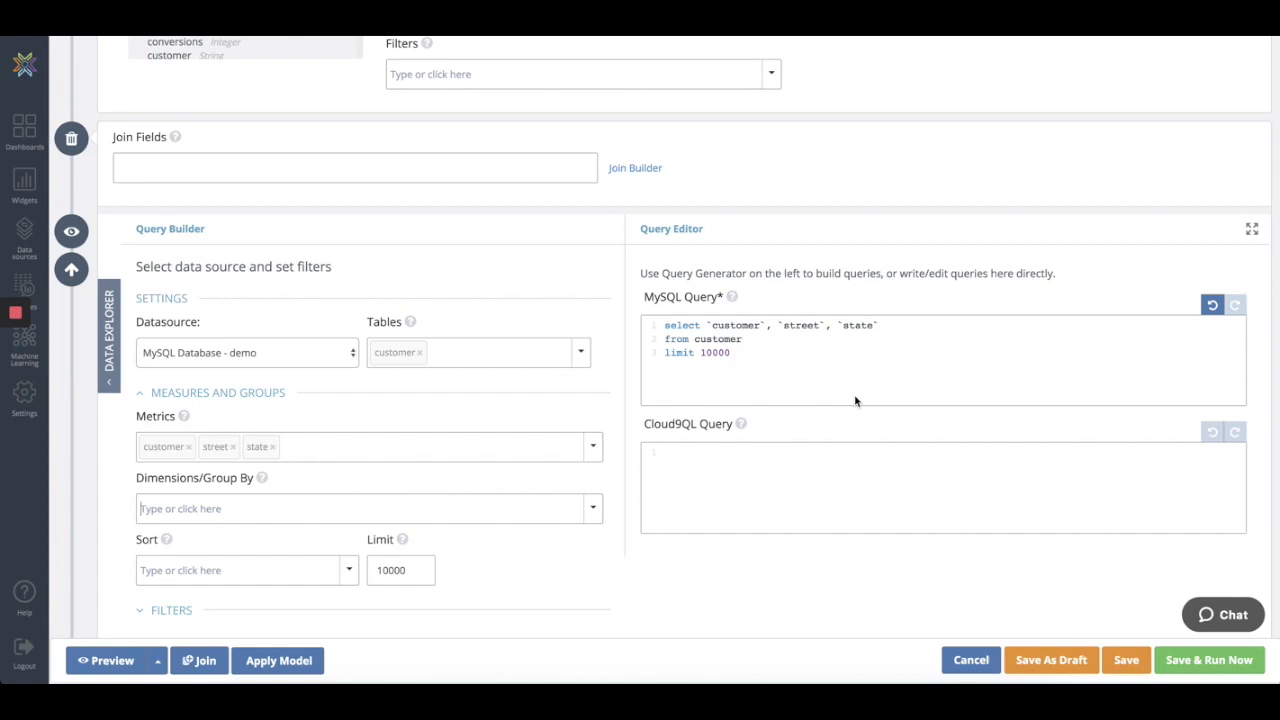
click(645, 170)
click(553, 221)
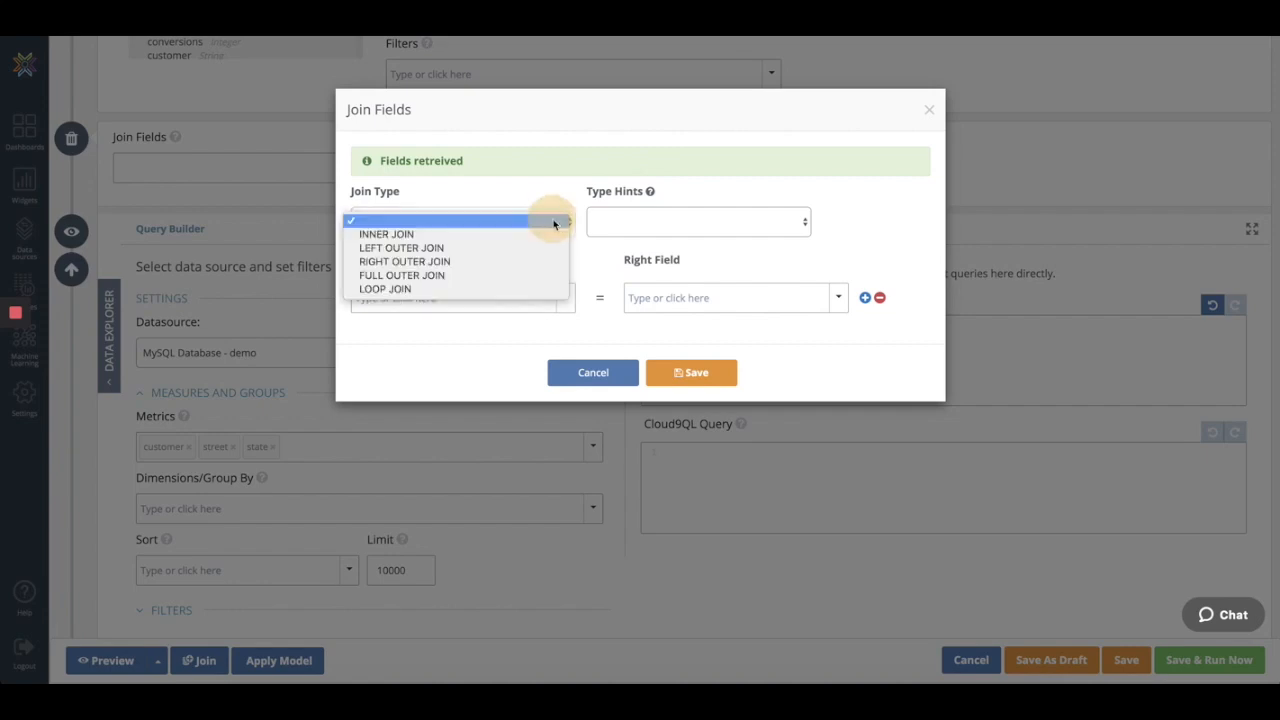
click(549, 236)
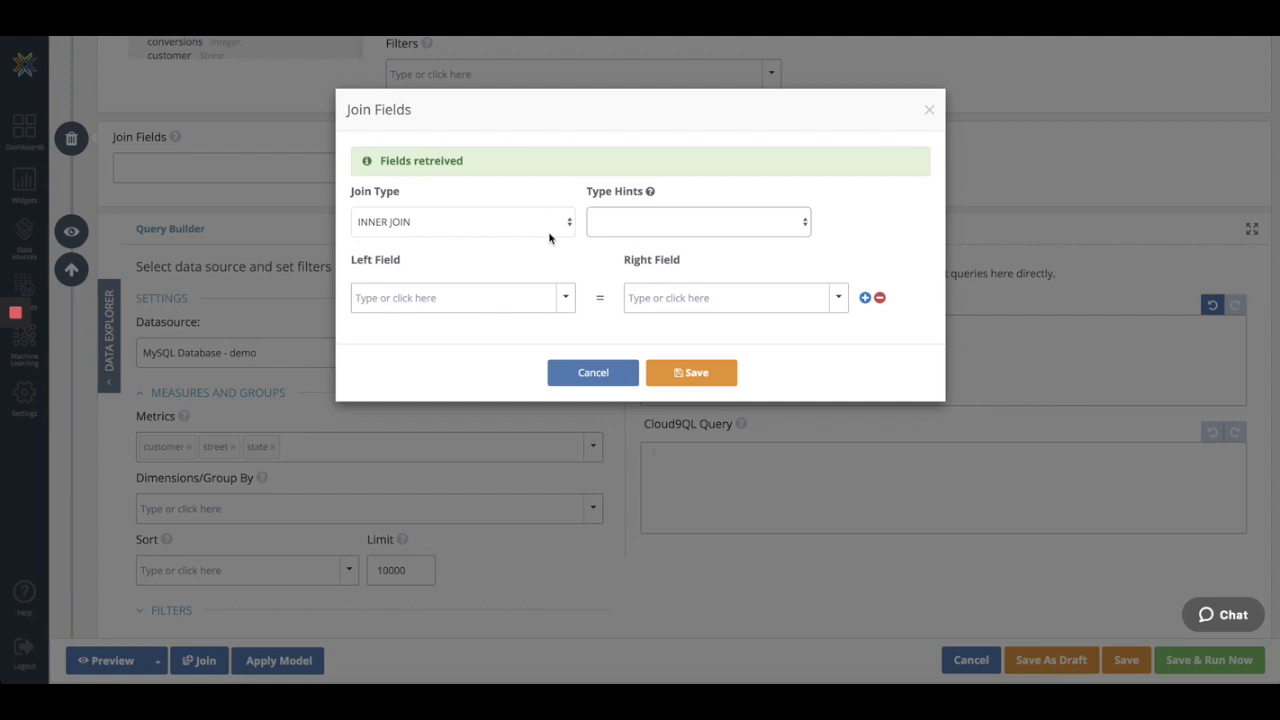
click(563, 306)
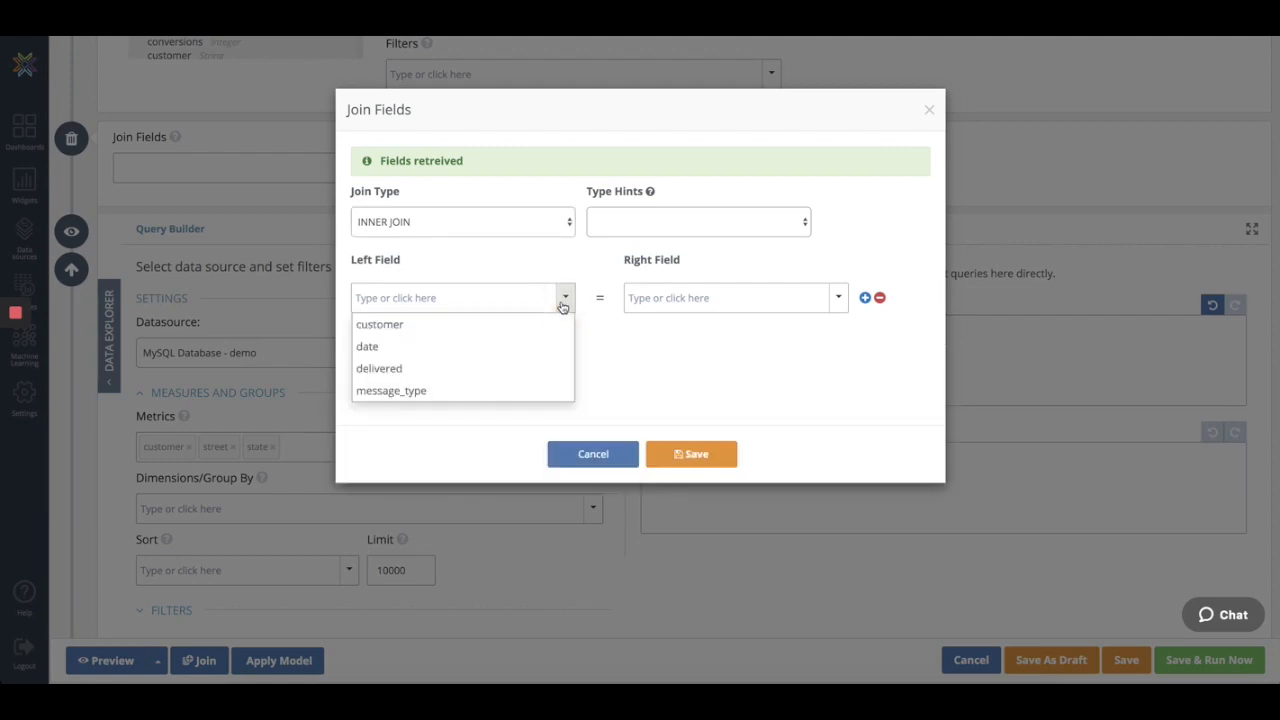
click(526, 330)
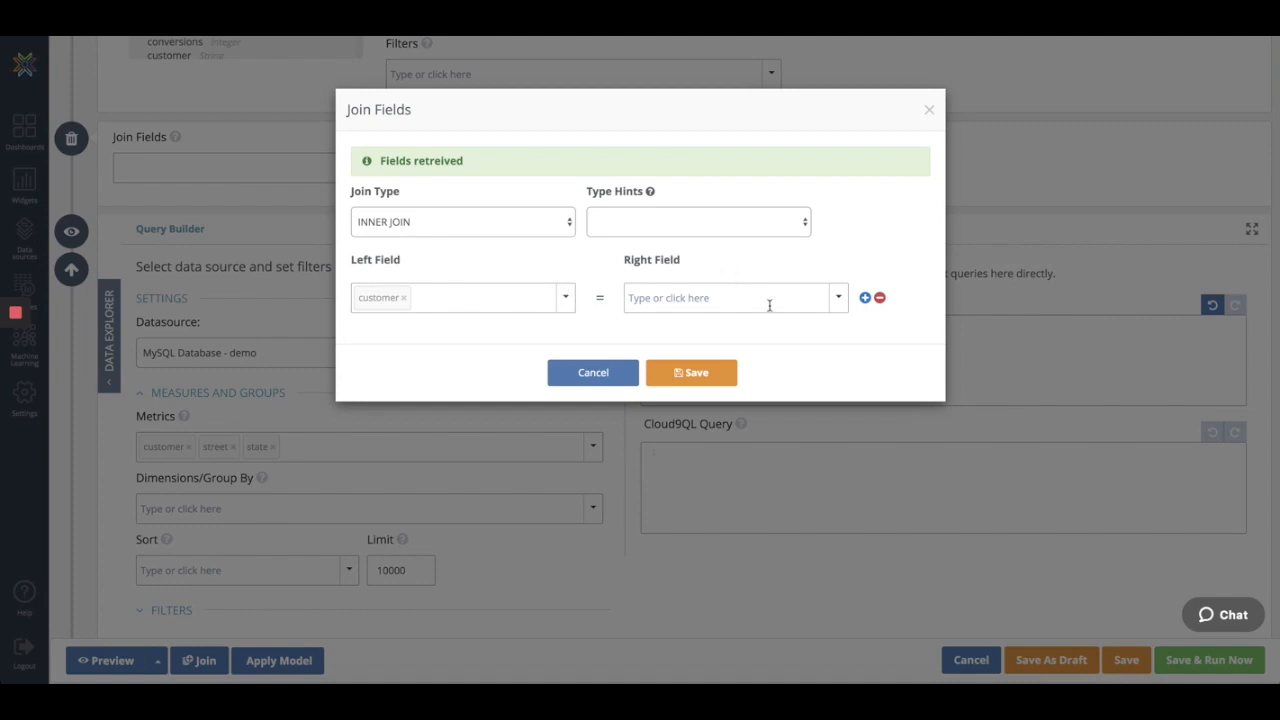
click(838, 308)
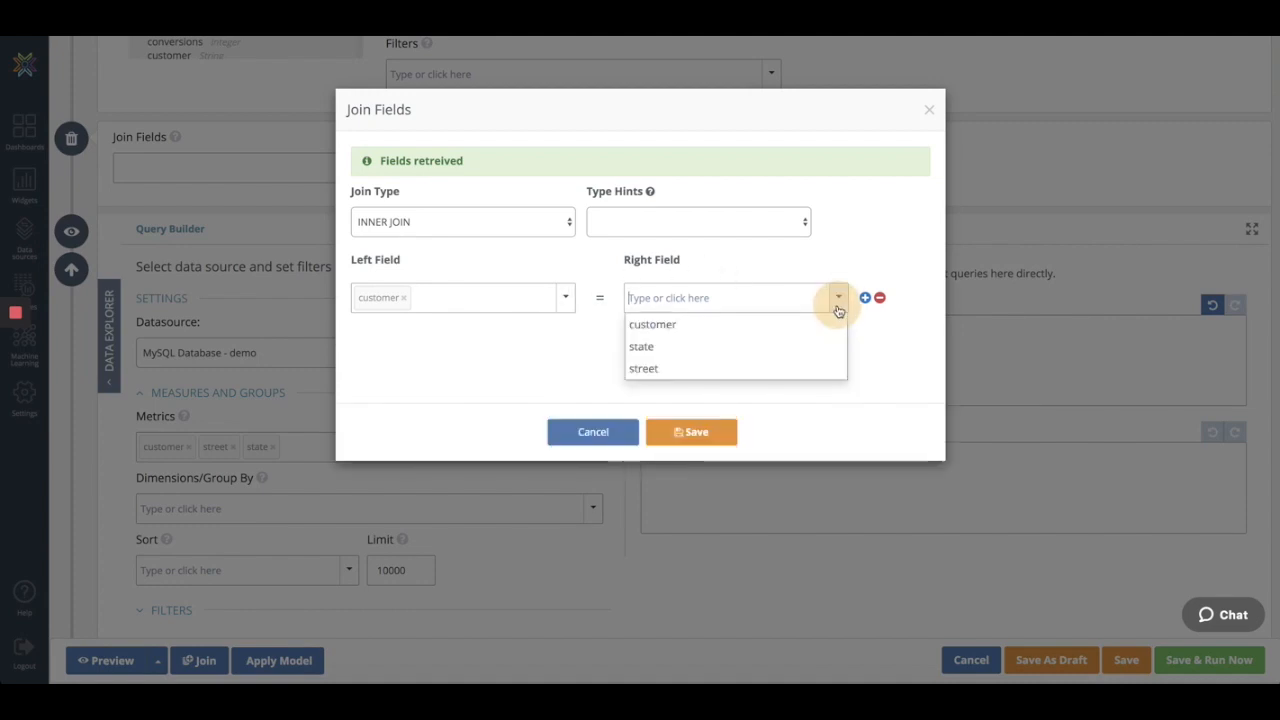
click(788, 332)
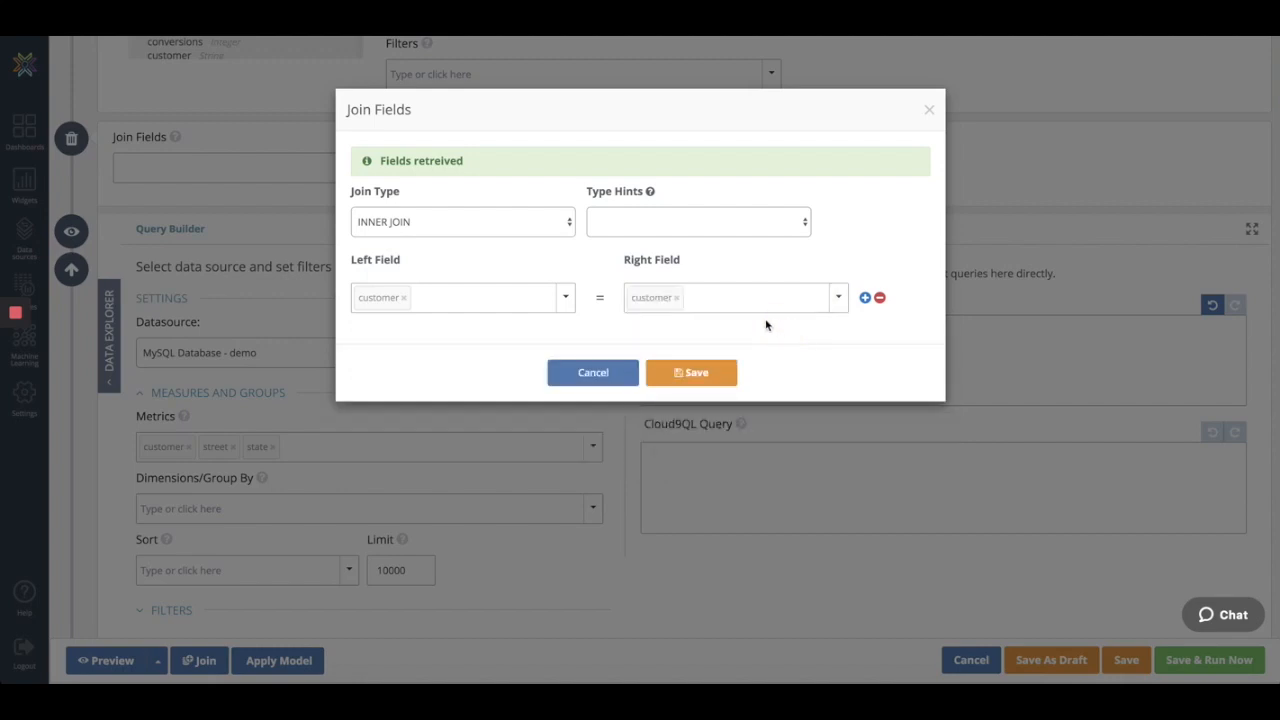
click(700, 376)
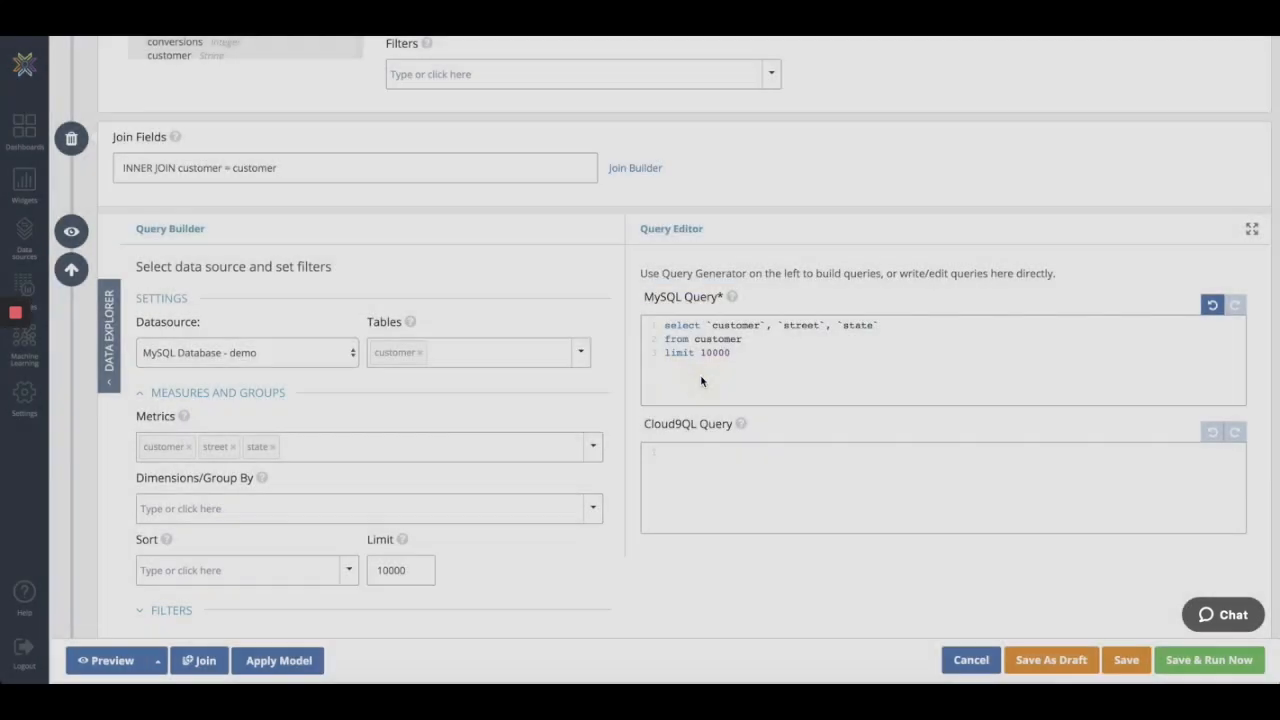
- Preview the joined data, name the report "mongo join", and save and run the query
click(112, 661)
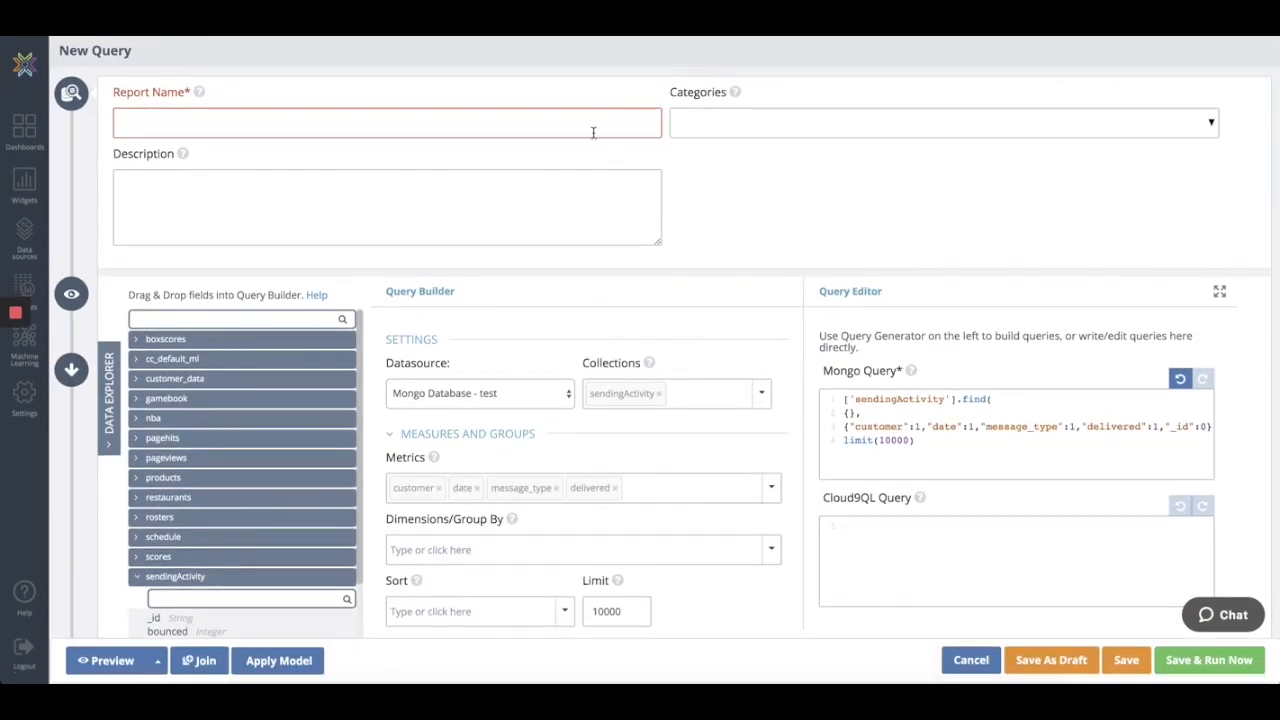
click(593, 131)
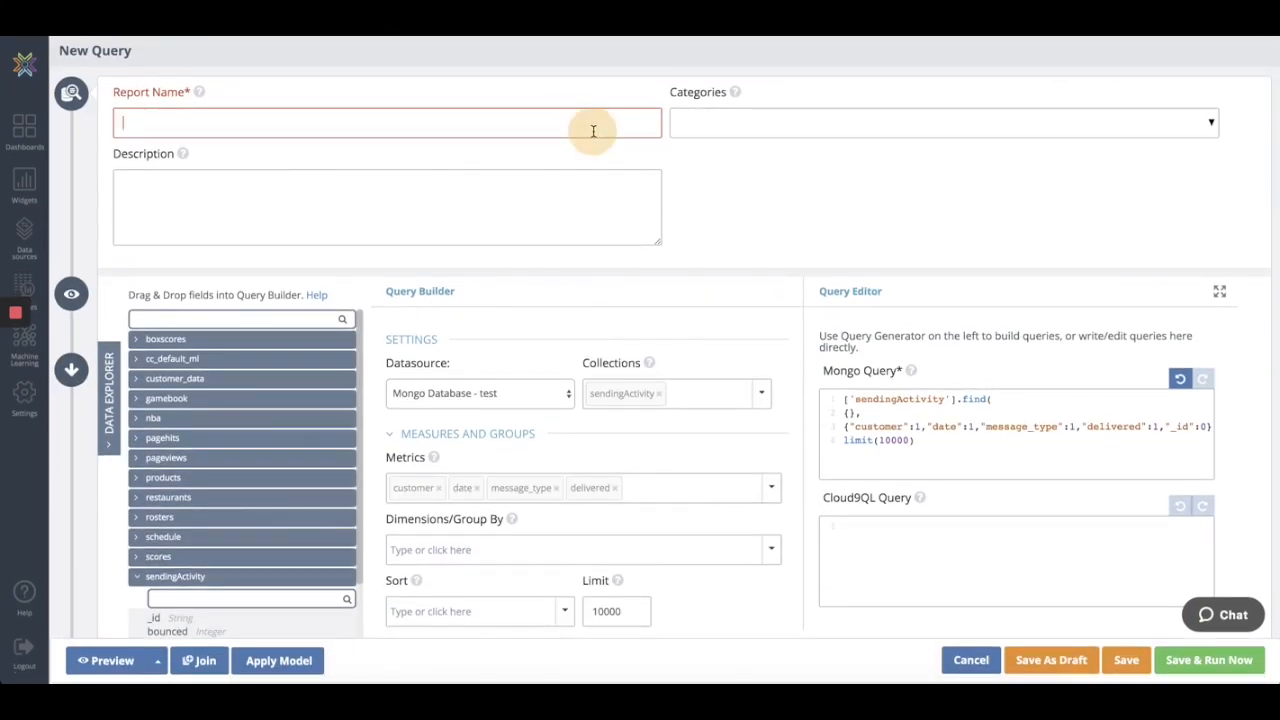
text(mo)
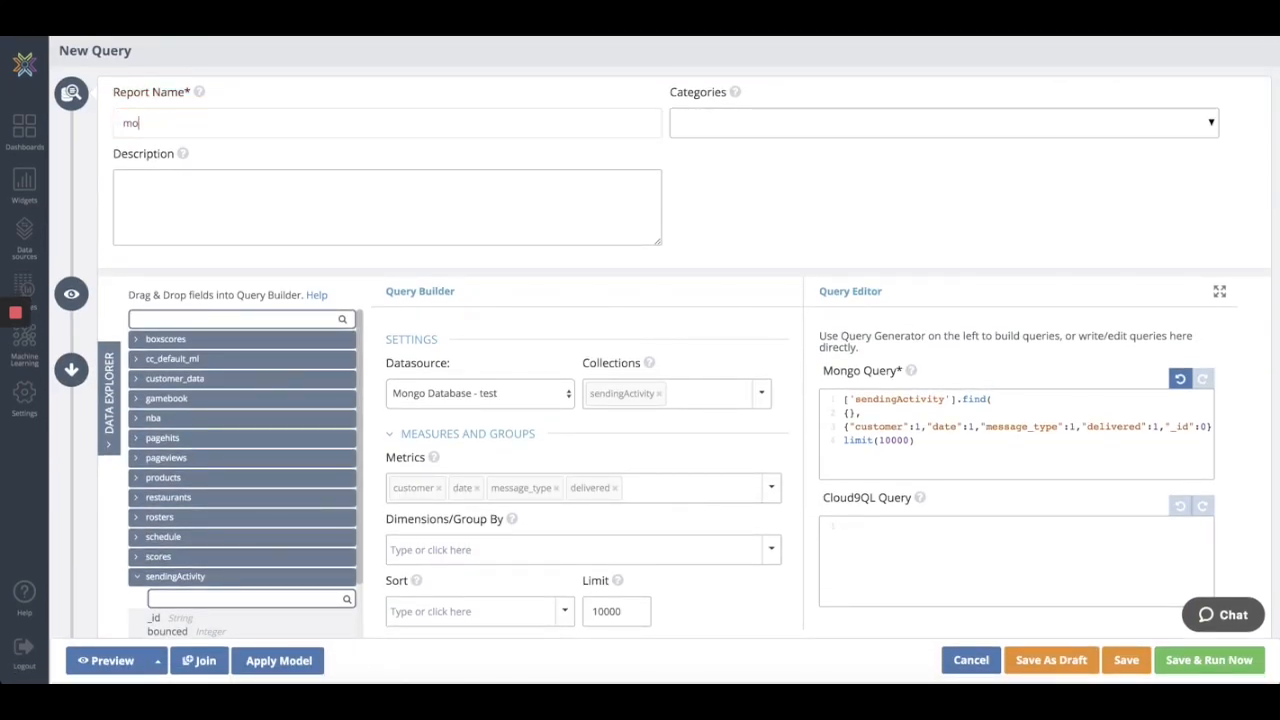
text(ngo join)
click(1218, 665)
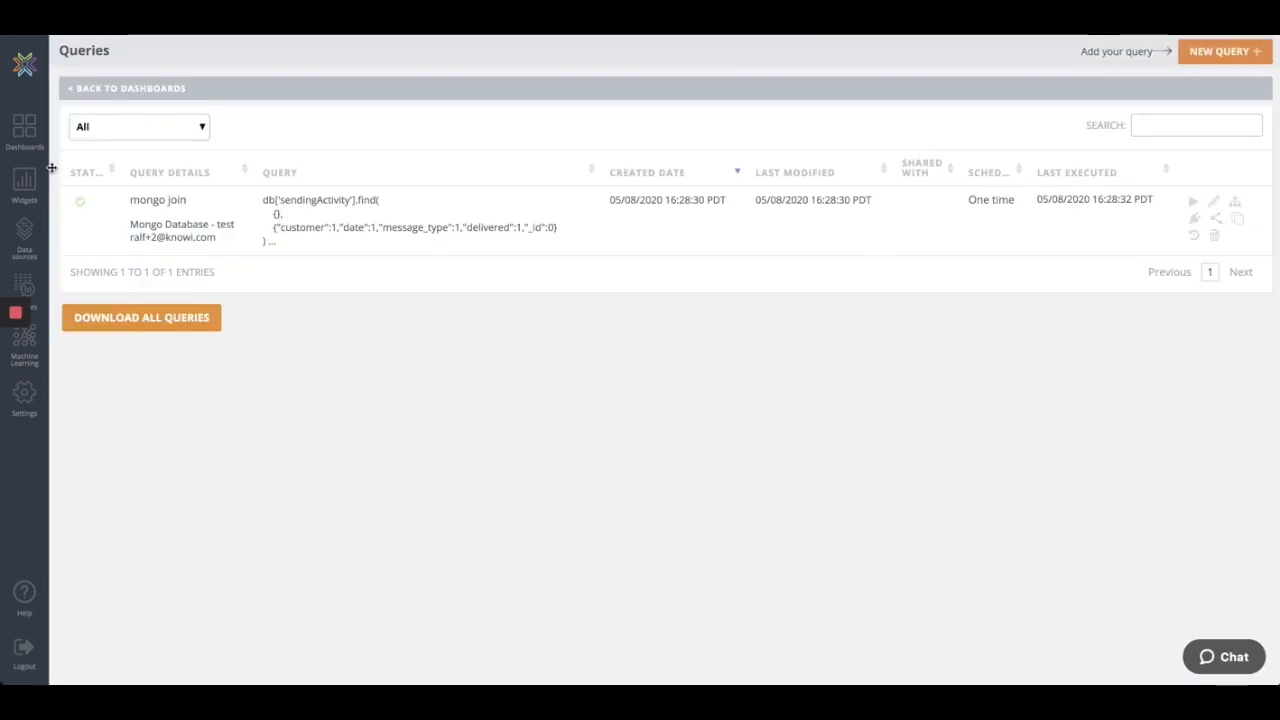
- Create a dashboard named "demo" and add the mongo join widget to it
click(24, 130)
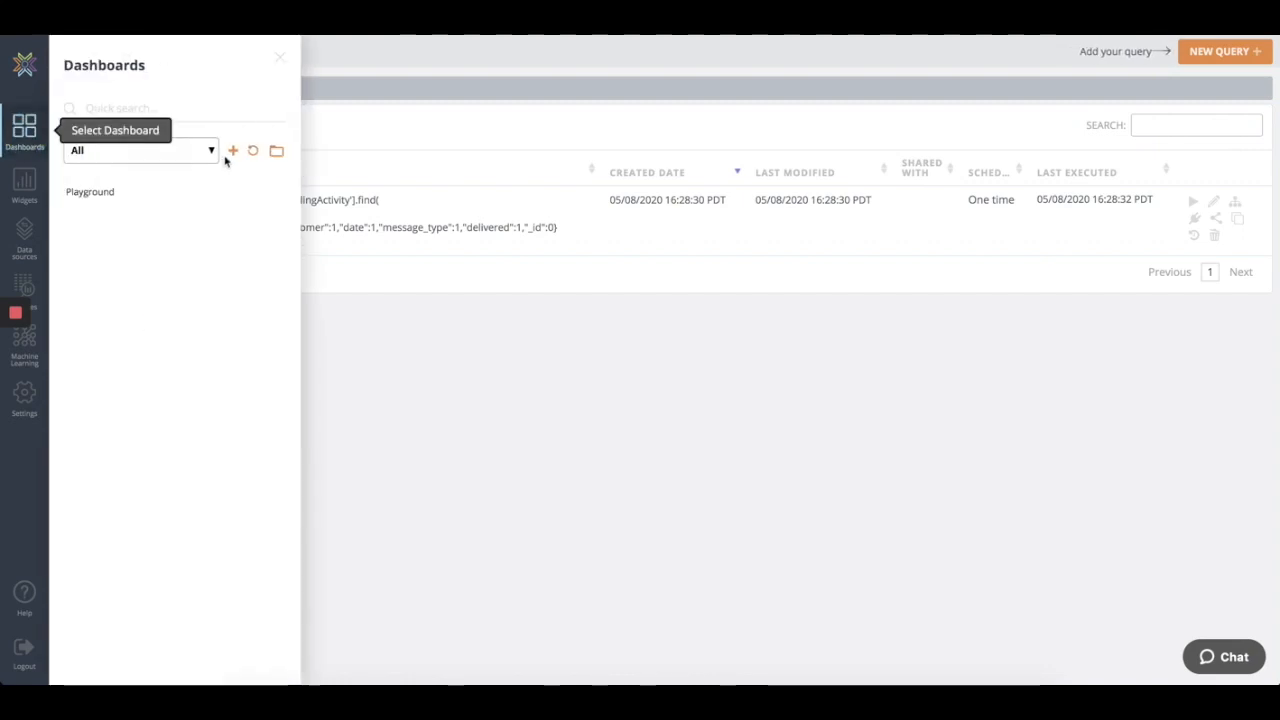
click(234, 152)
click(475, 170)
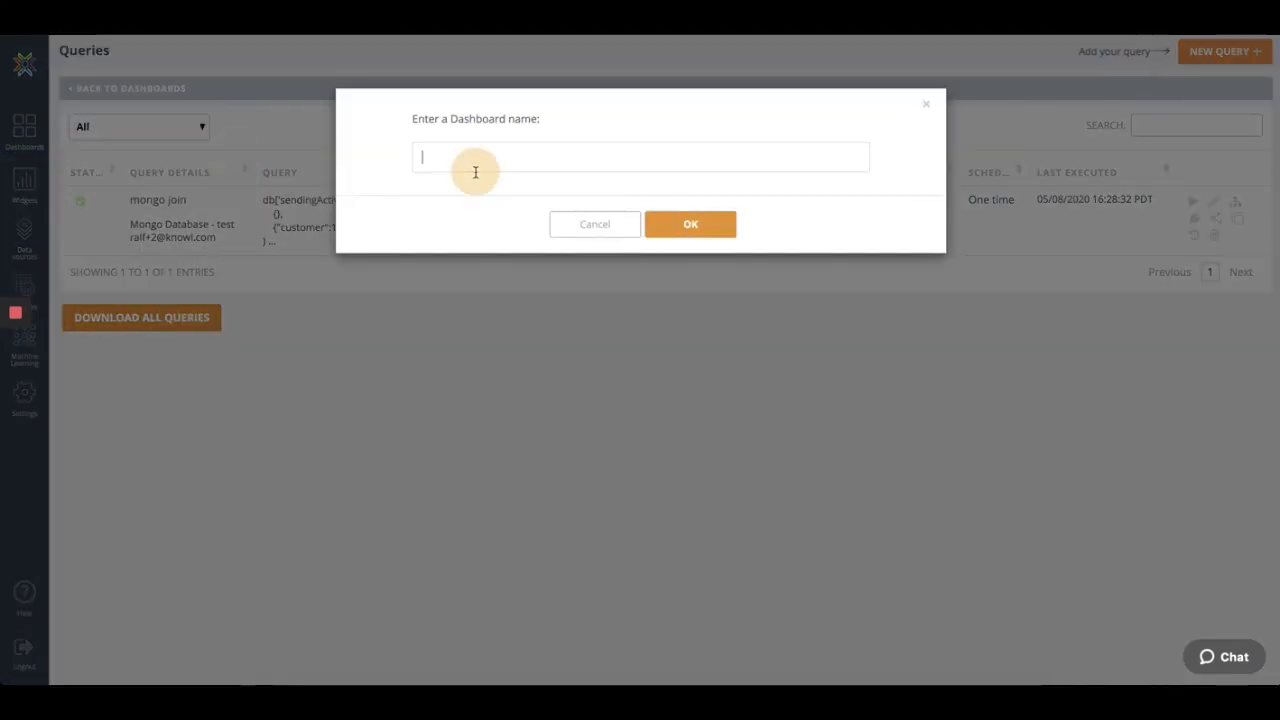
text(demo)
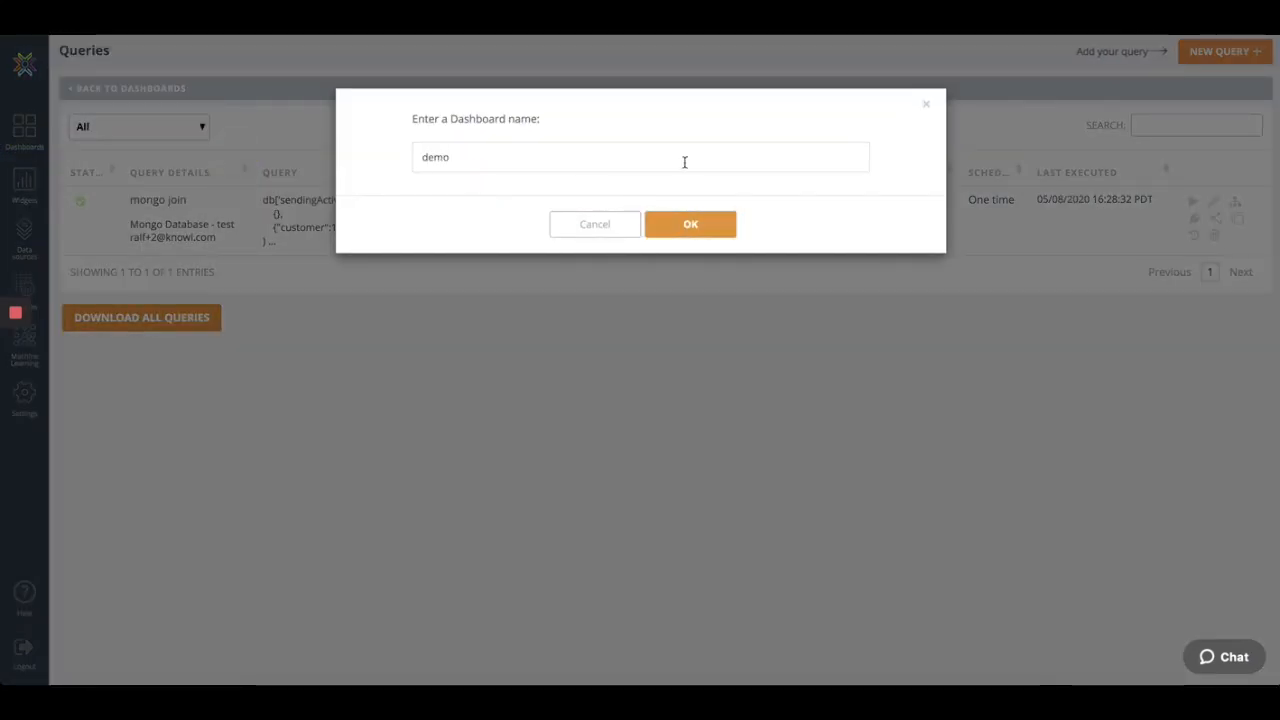
click(720, 228)
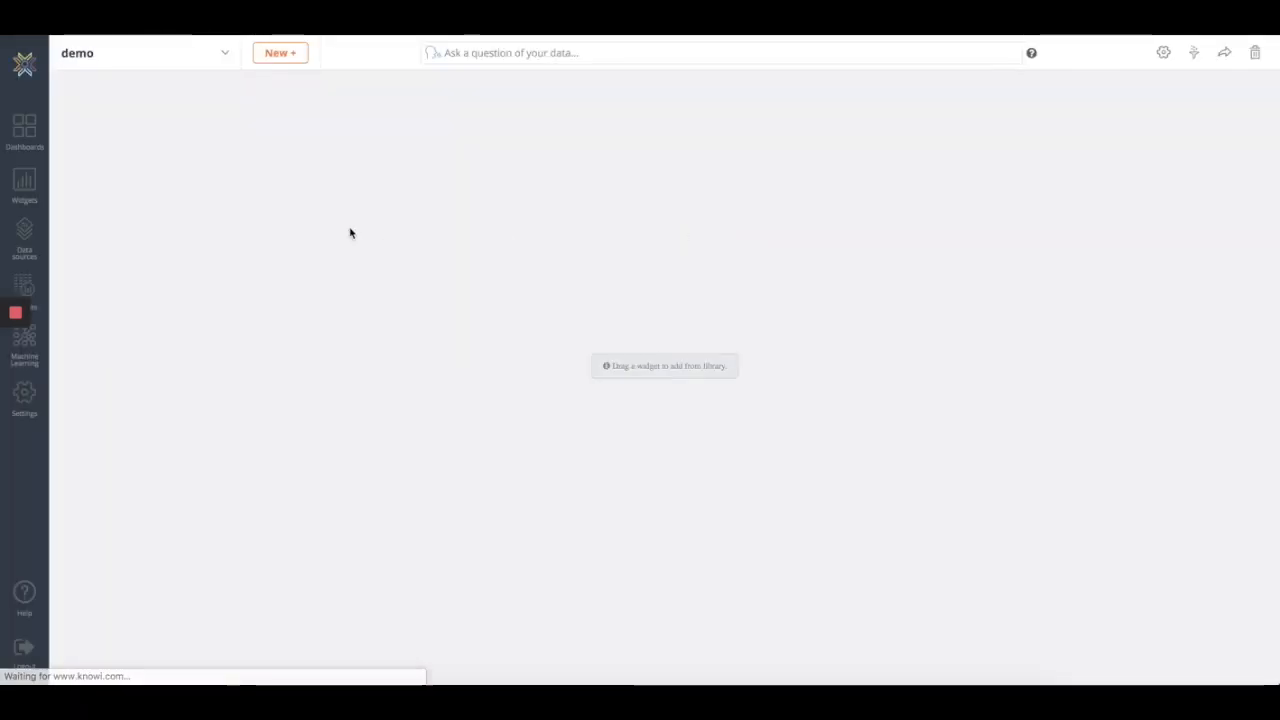
click(24, 192)
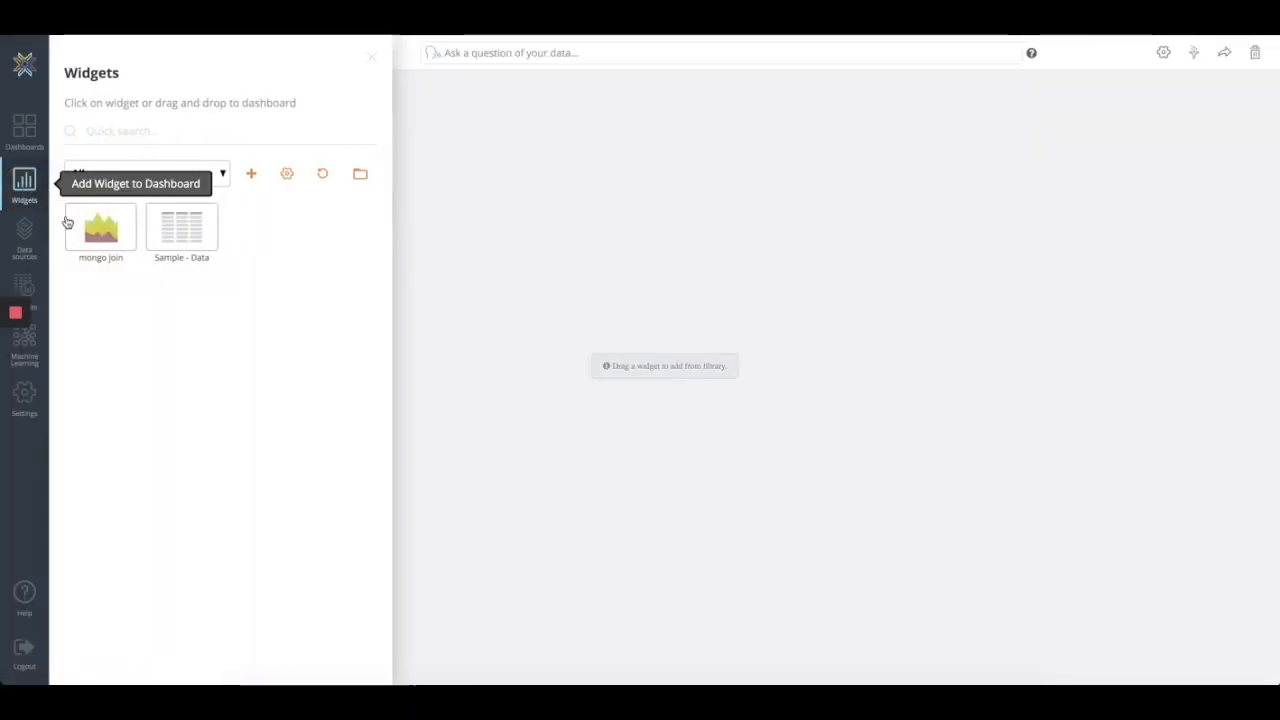
drag(100, 226, 537, 290)
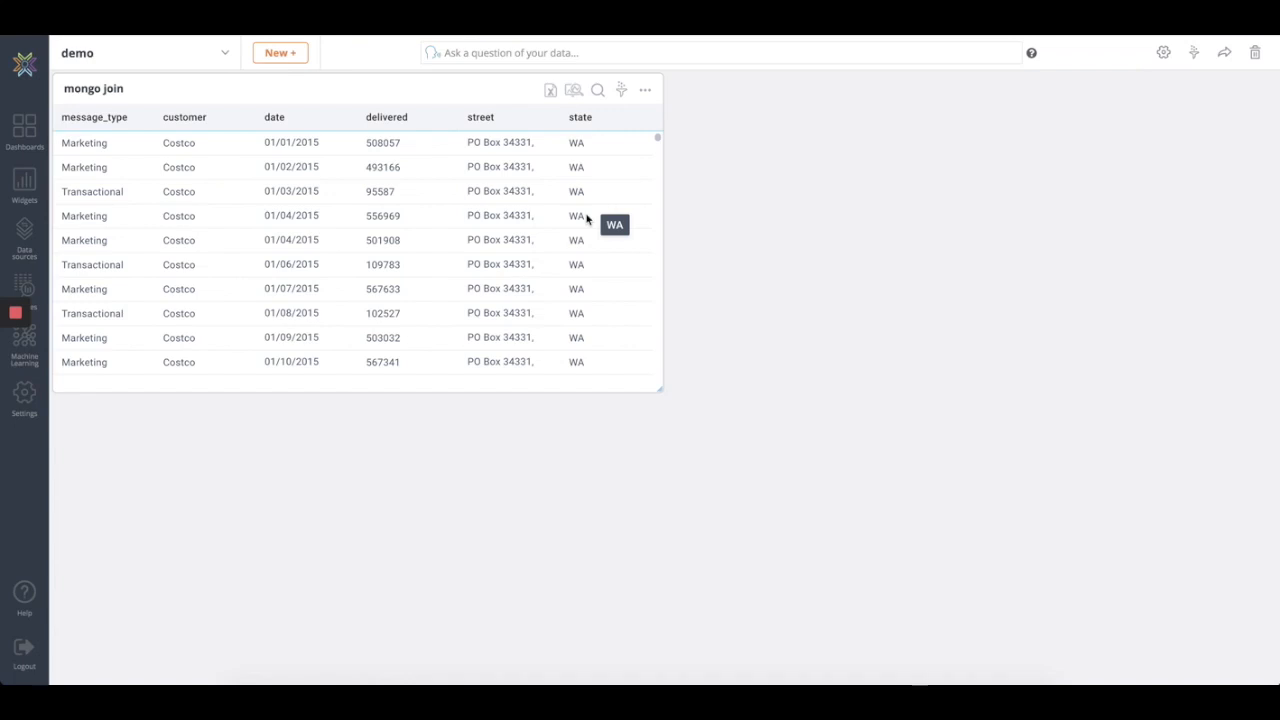
- Open the mongo join widget's data for analysis and group it by customer and message_type
click(572, 90)
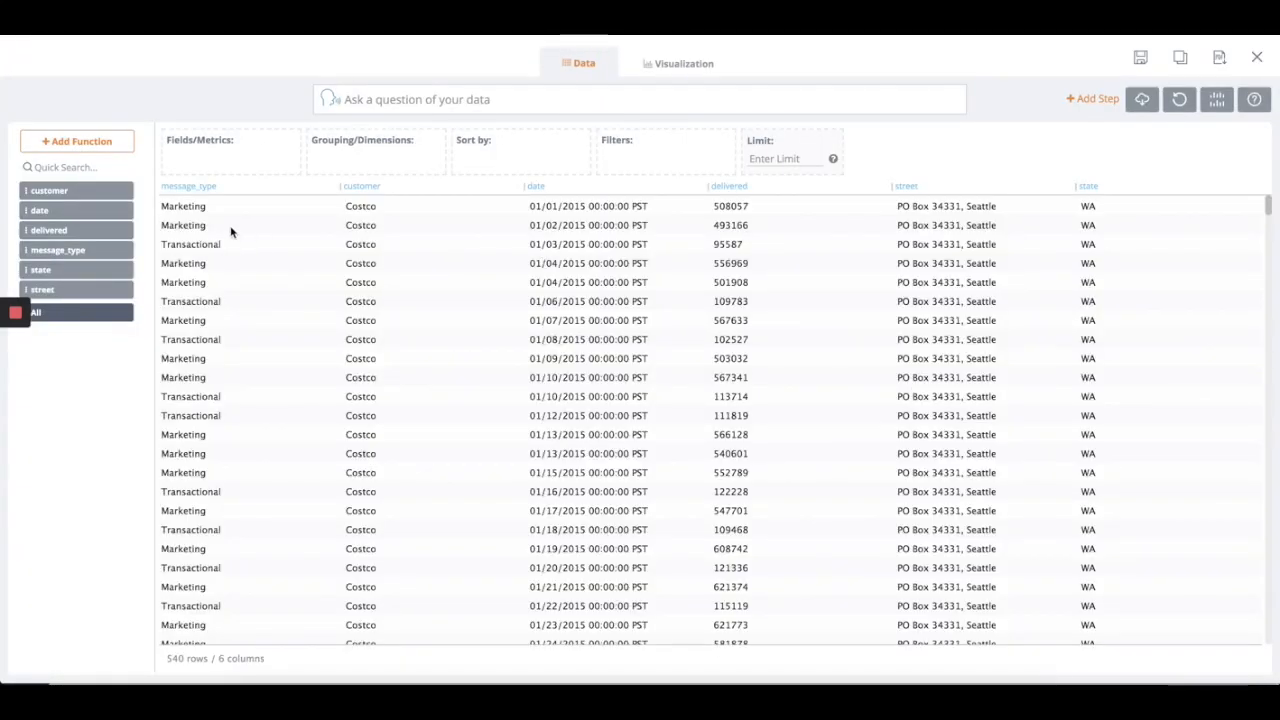
drag(90, 190, 383, 162)
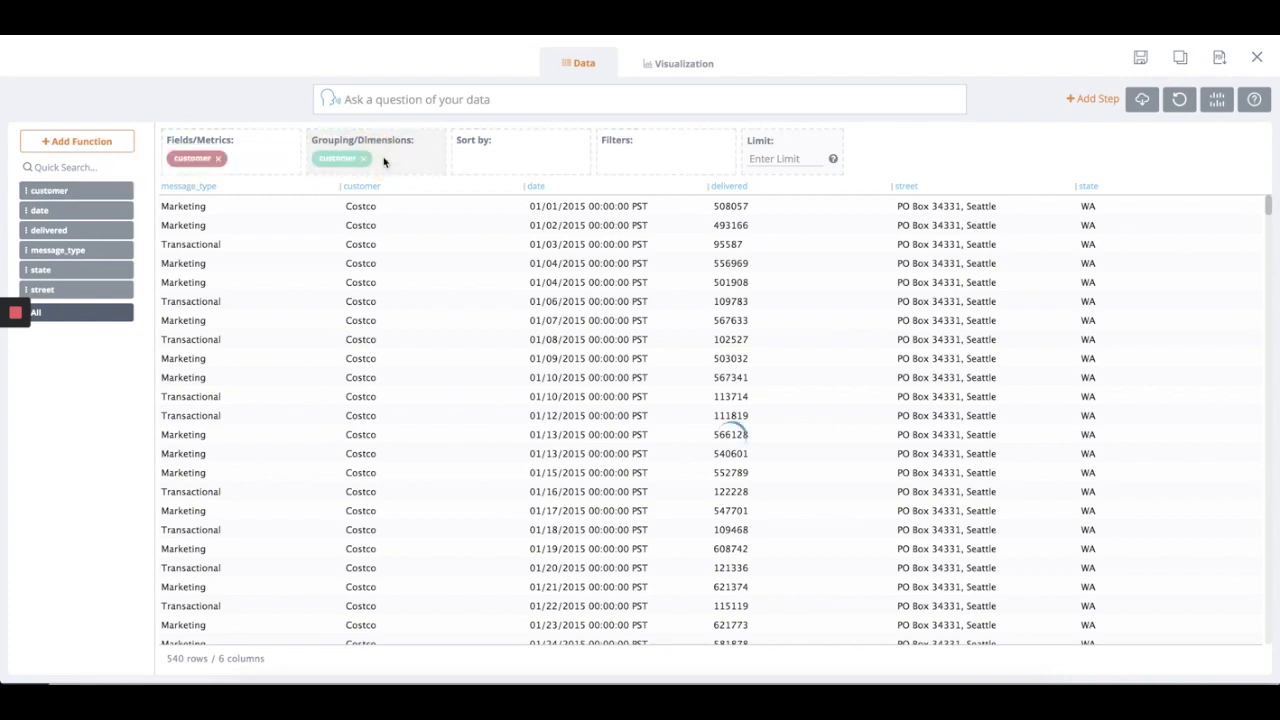
drag(80, 249, 390, 151)
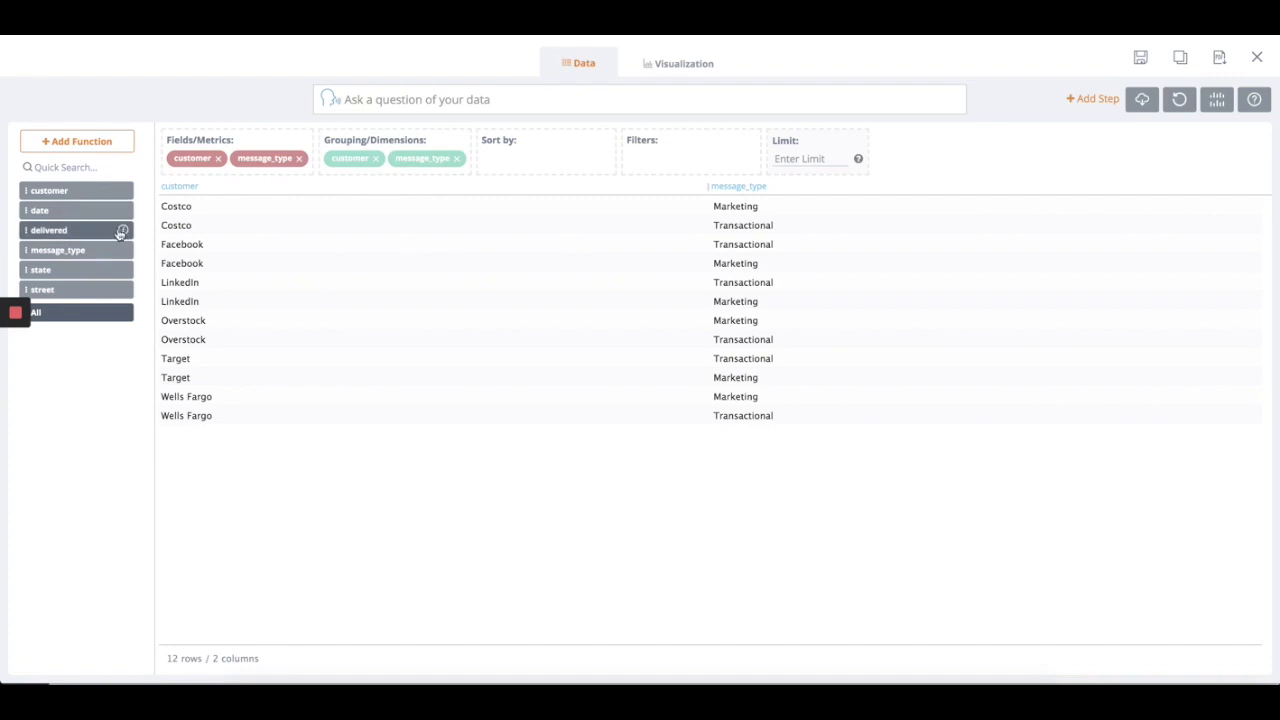
- Add delivered as a metric and set its operation to Sum
drag(114, 230, 285, 156)
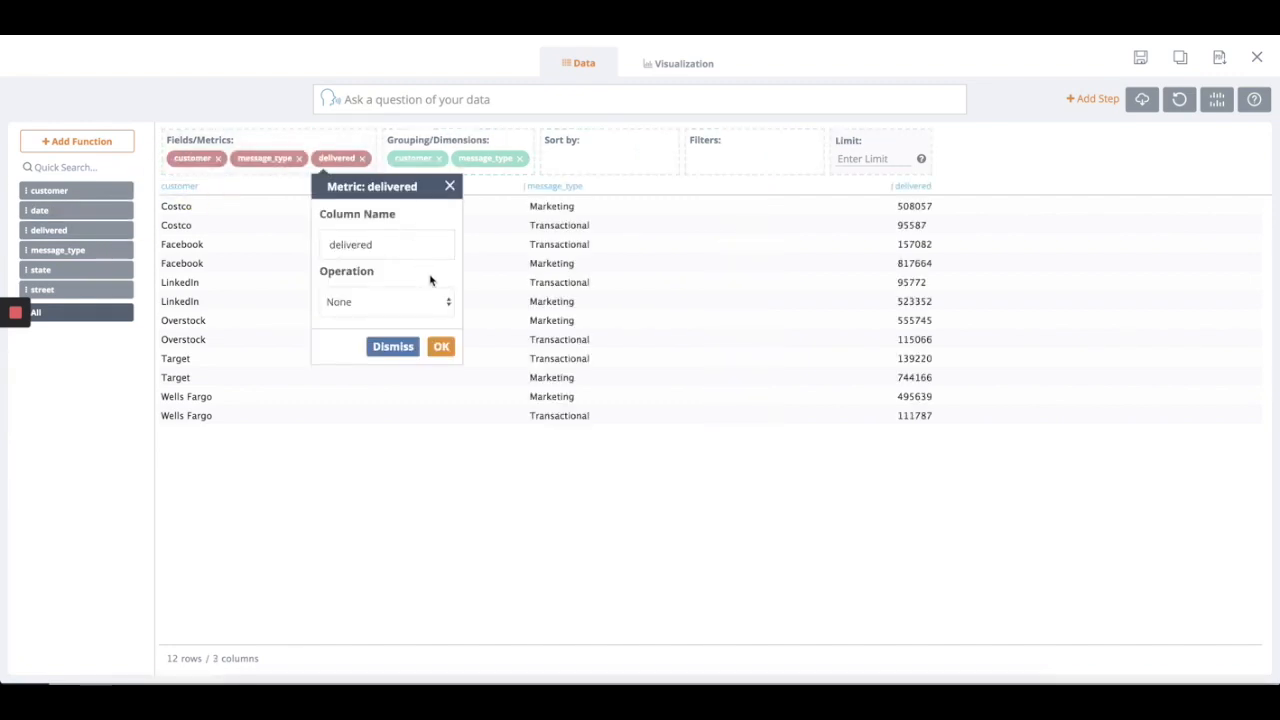
click(435, 301)
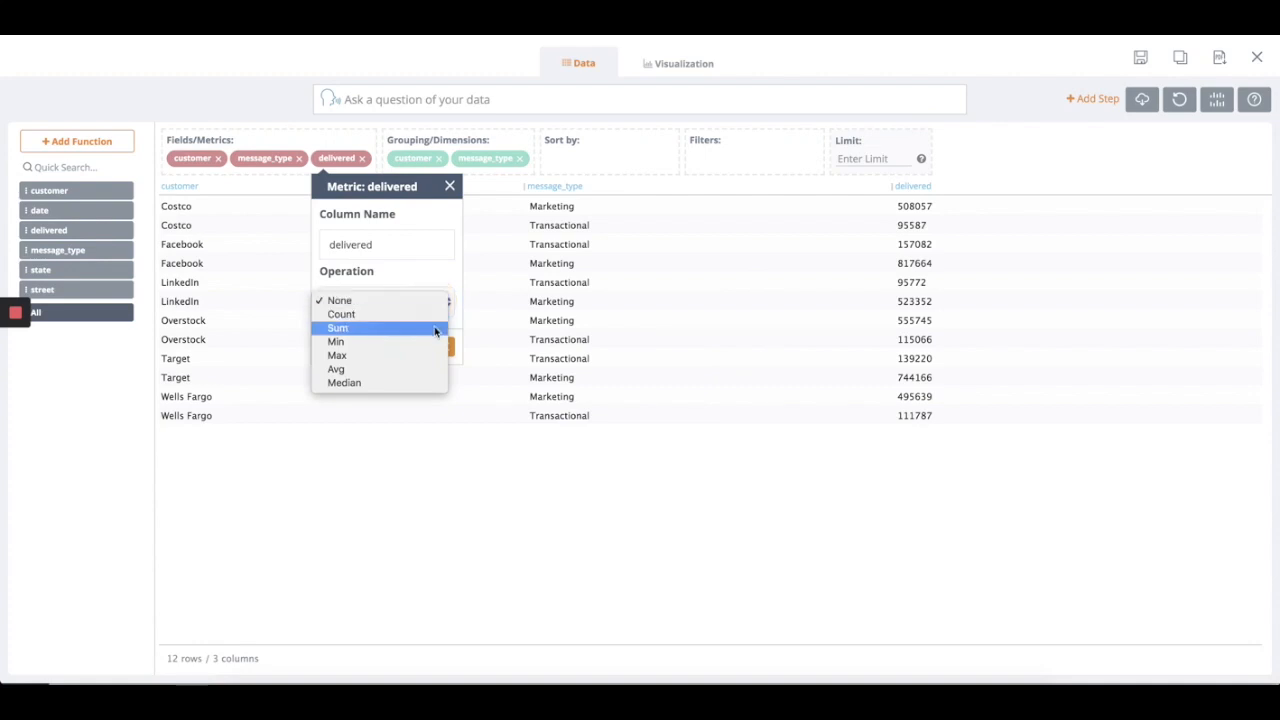
click(338, 328)
click(441, 349)
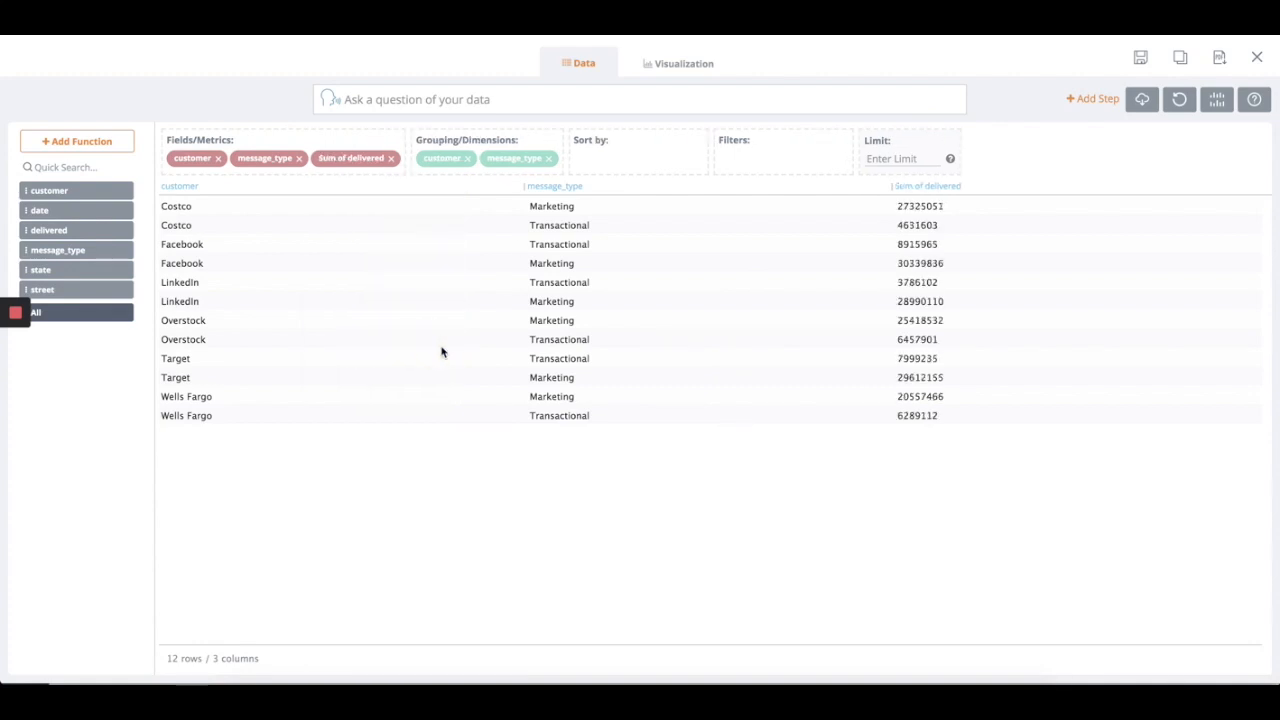
- Visualize the data as a Stacked Column chart with message_type as the grouping/legend
click(657, 72)
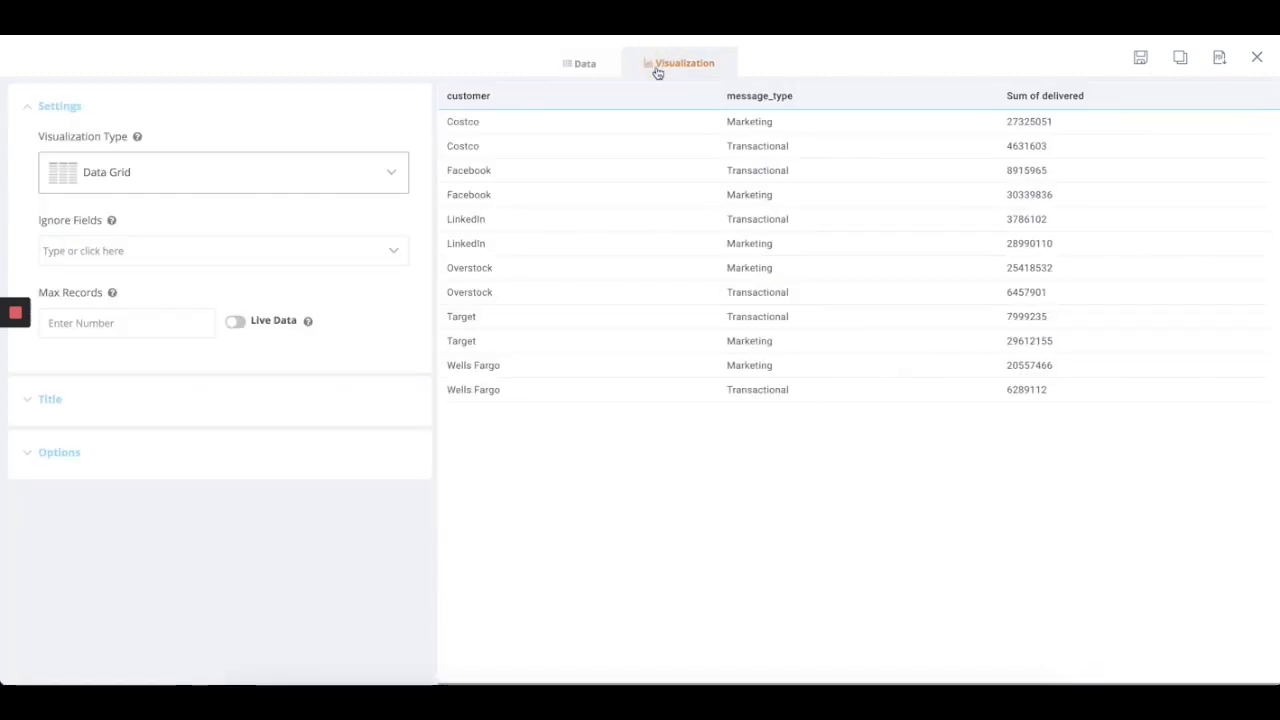
click(337, 167)
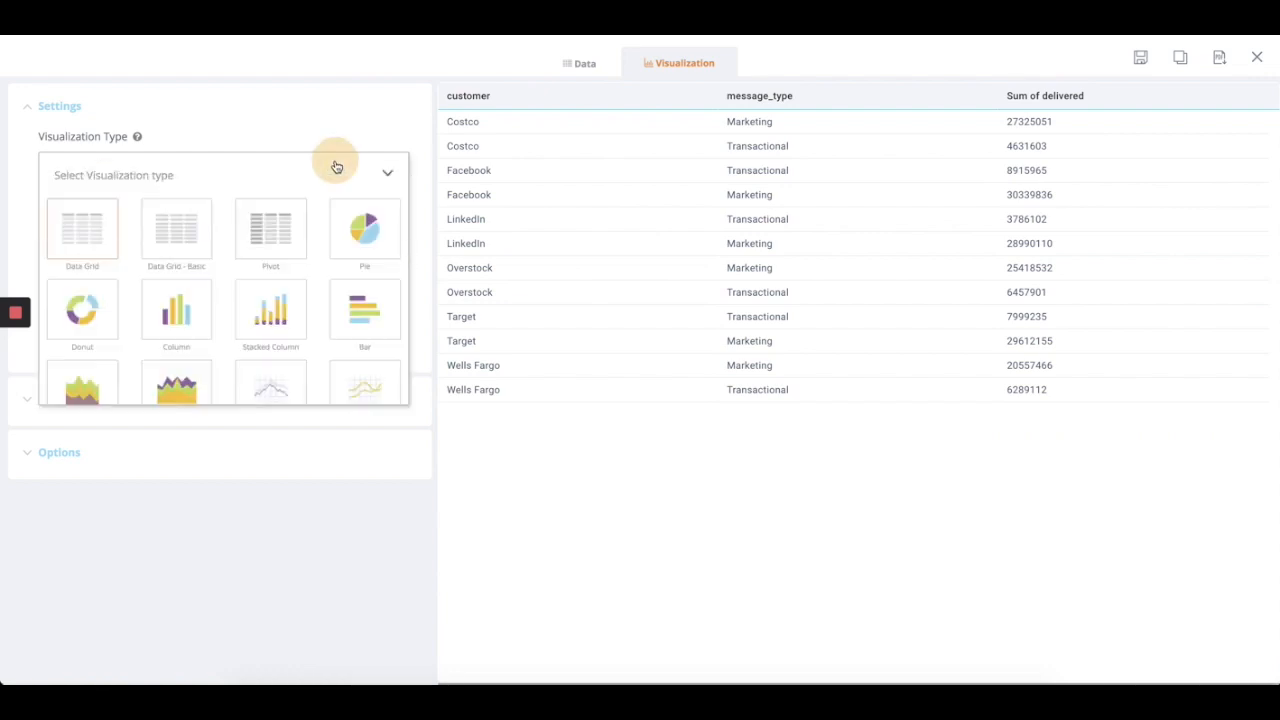
click(275, 316)
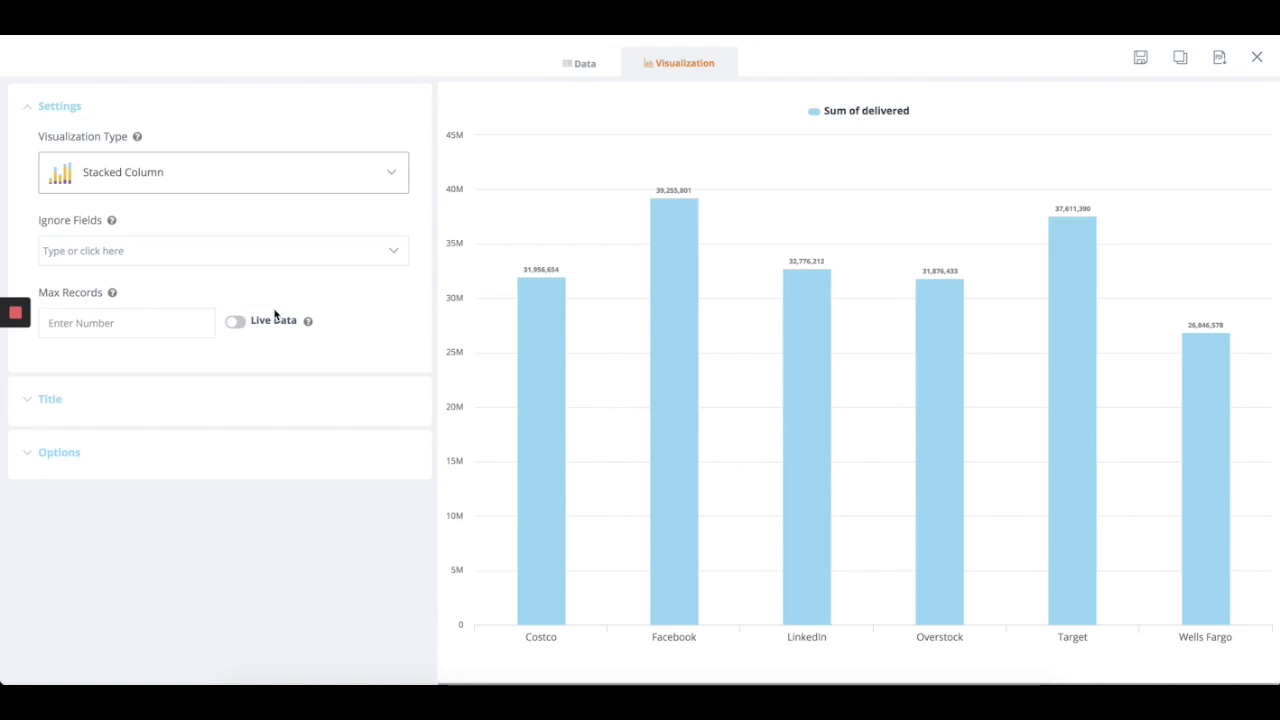
click(78, 452)
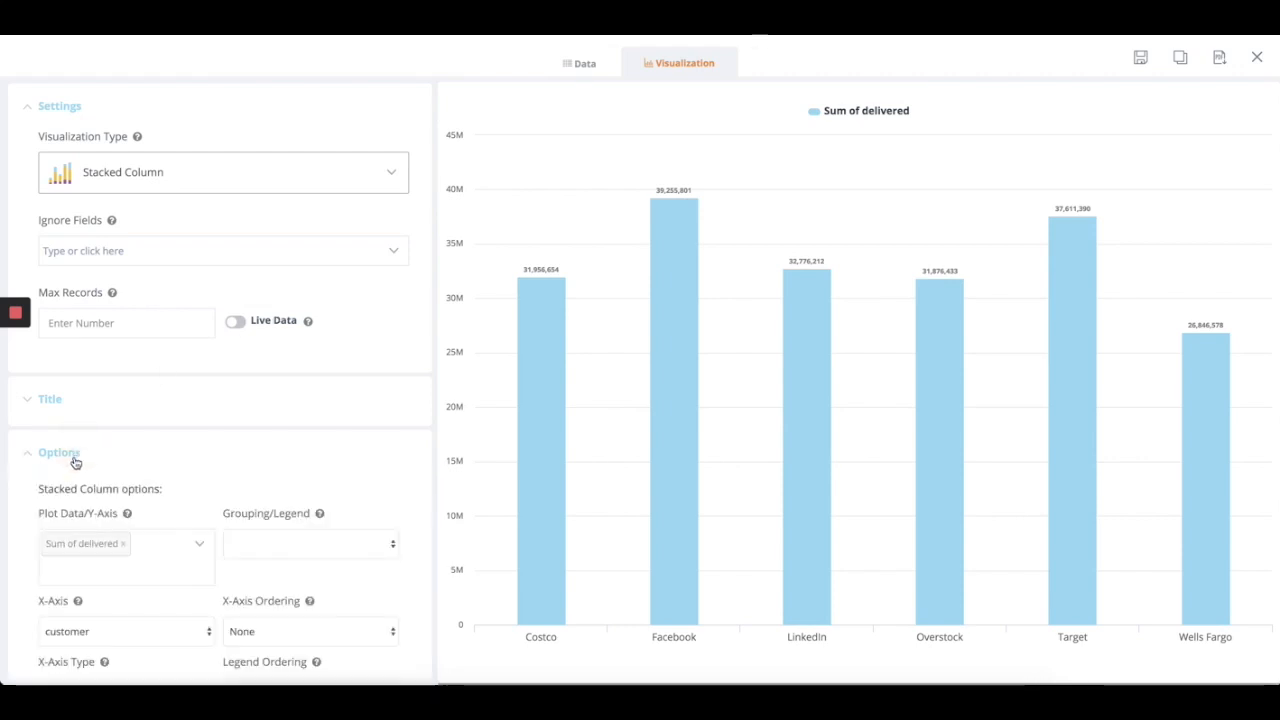
click(365, 545)
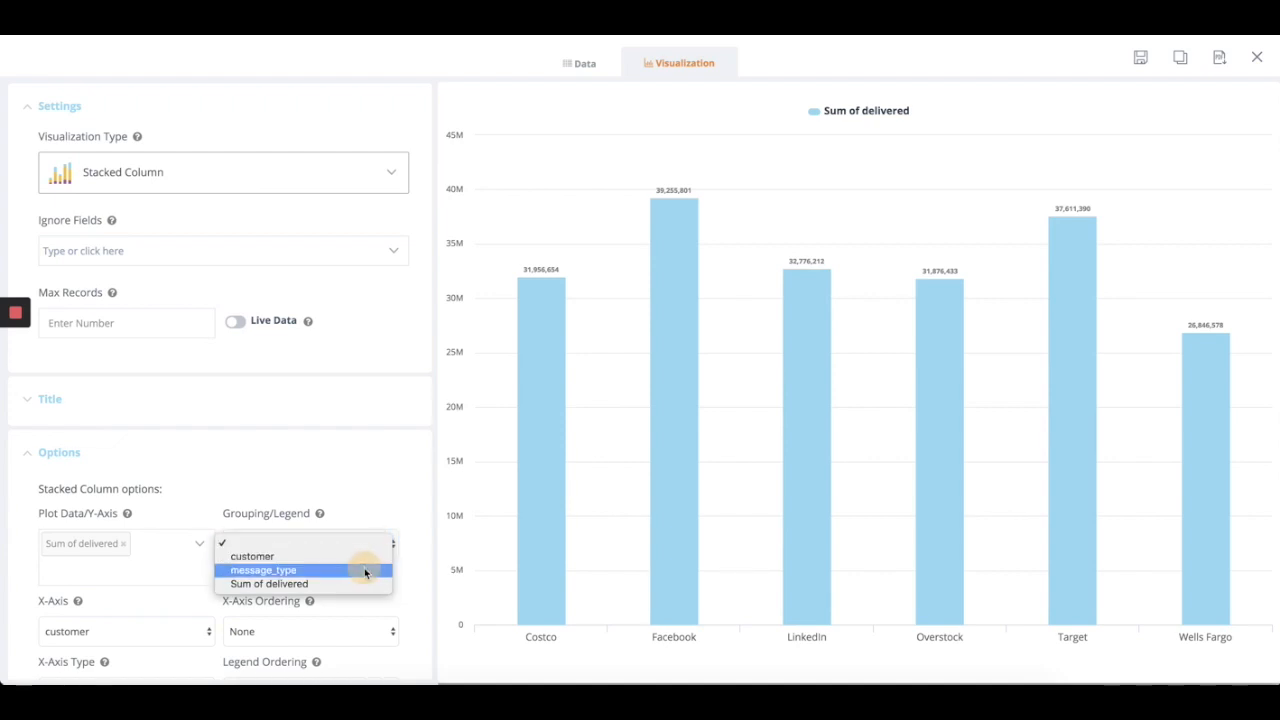
click(365, 571)
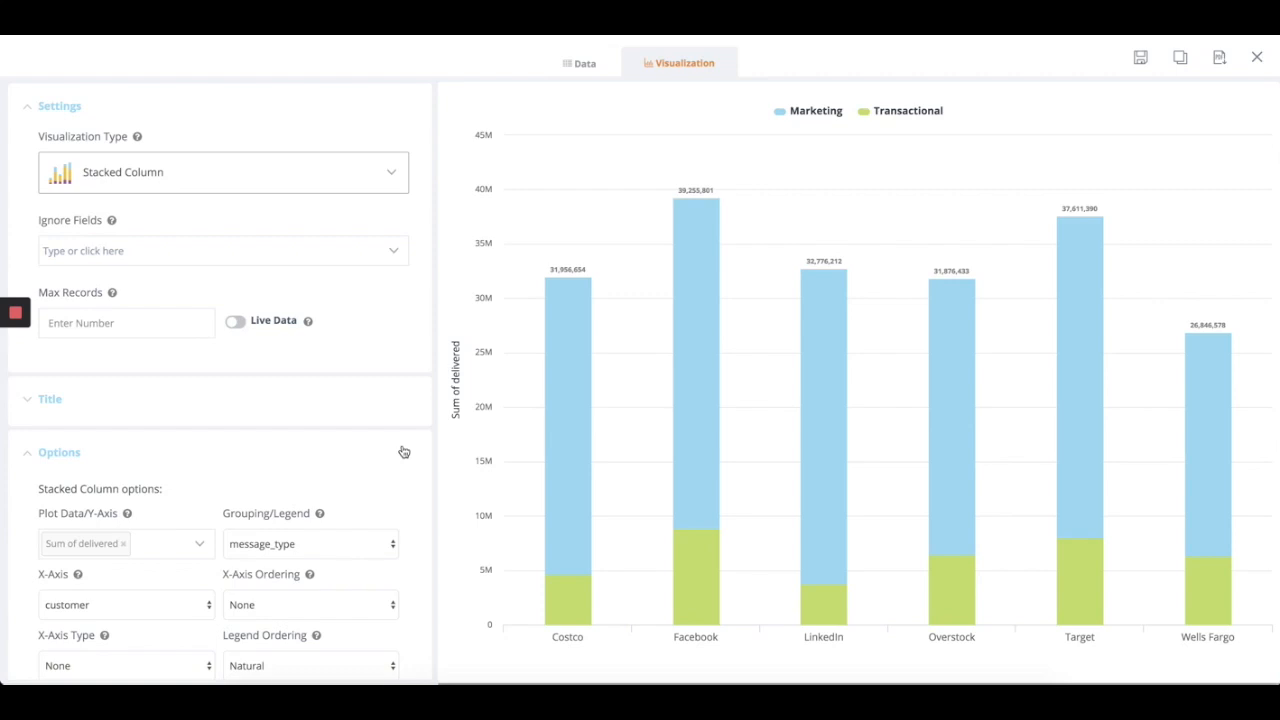
- Clone the chart as a new widget named "stacked column" and add it to the dashboard
click(1180, 58)
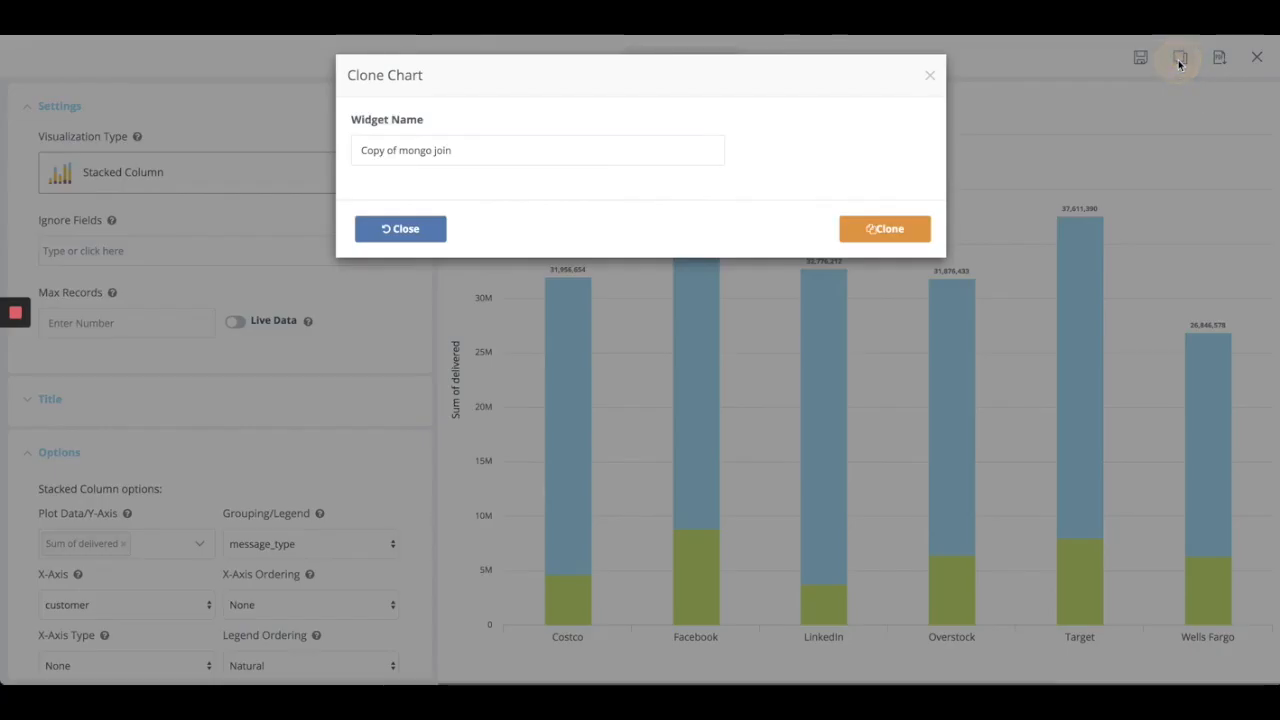
click(671, 148)
key(BackSpace)
key(BackSpace)
key(BackSpace)
key(BackSpace)
key(BackSpace)
key(BackSpace)
key(BackSpace)
key(BackSpace)
key(BackSpace)
key(BackSpace)
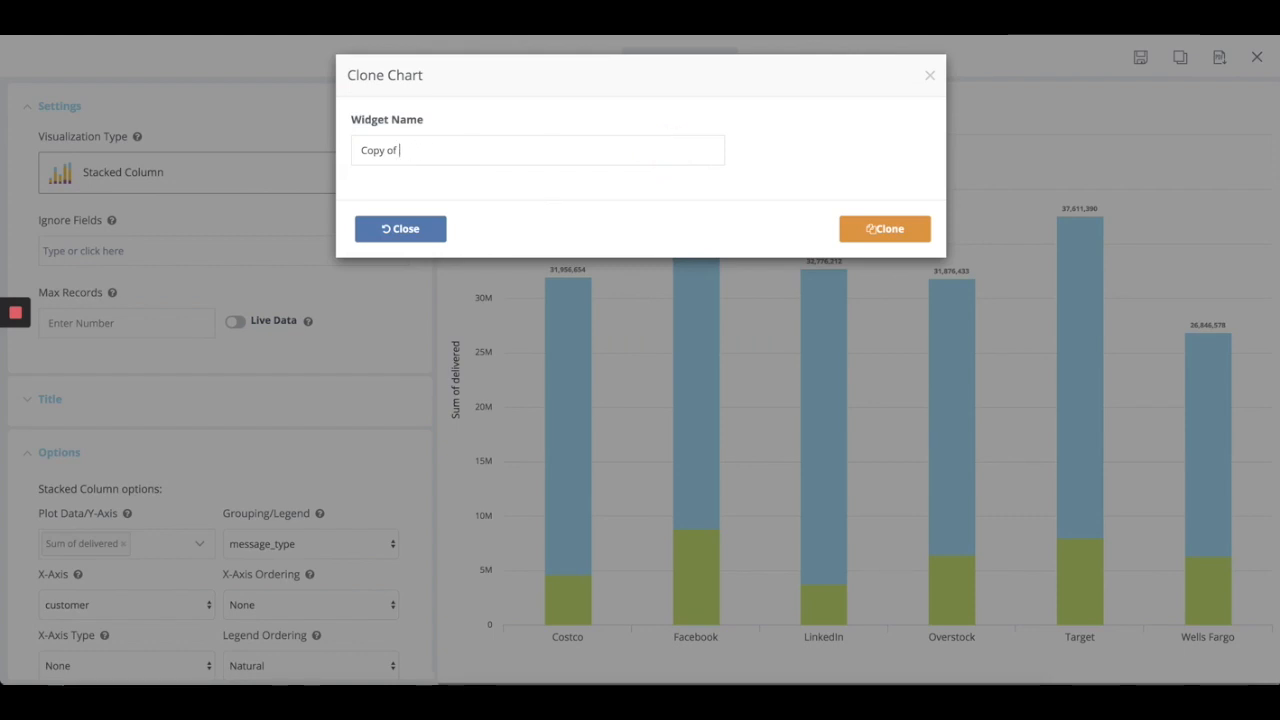
key(BackSpace)
key(BackSpace)
text(stacked column)
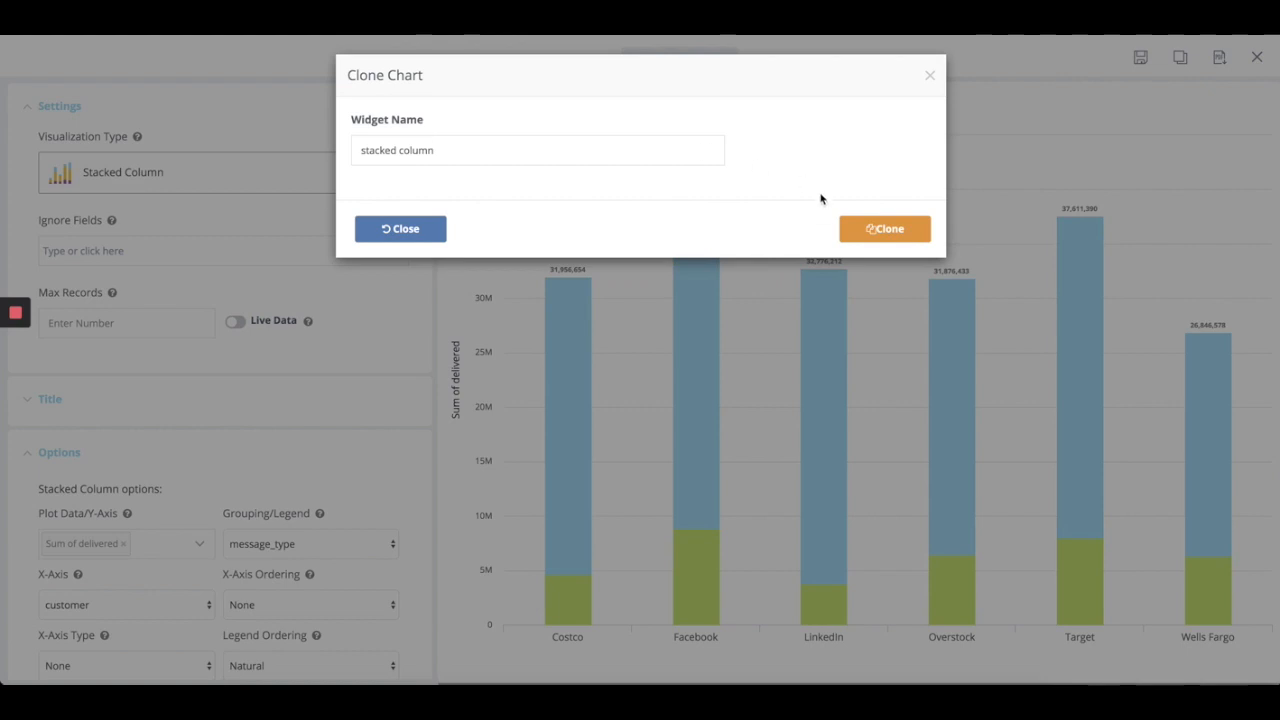
click(868, 230)
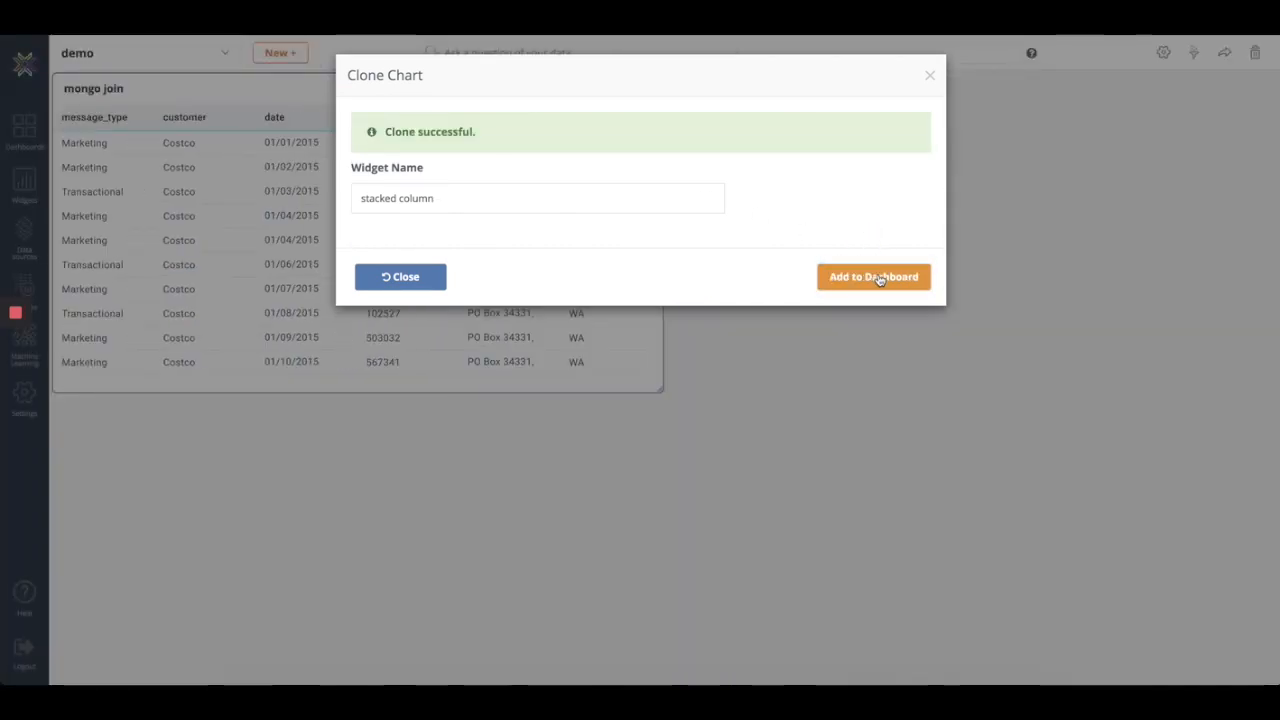
click(877, 280)
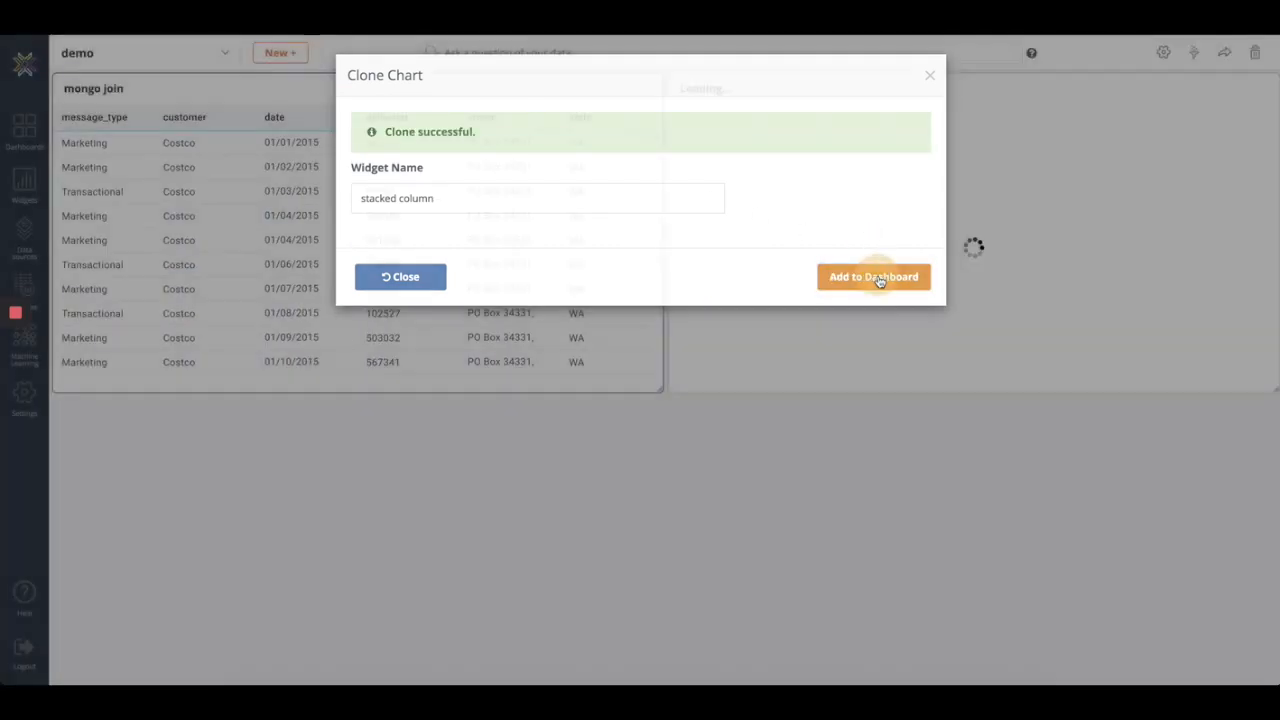